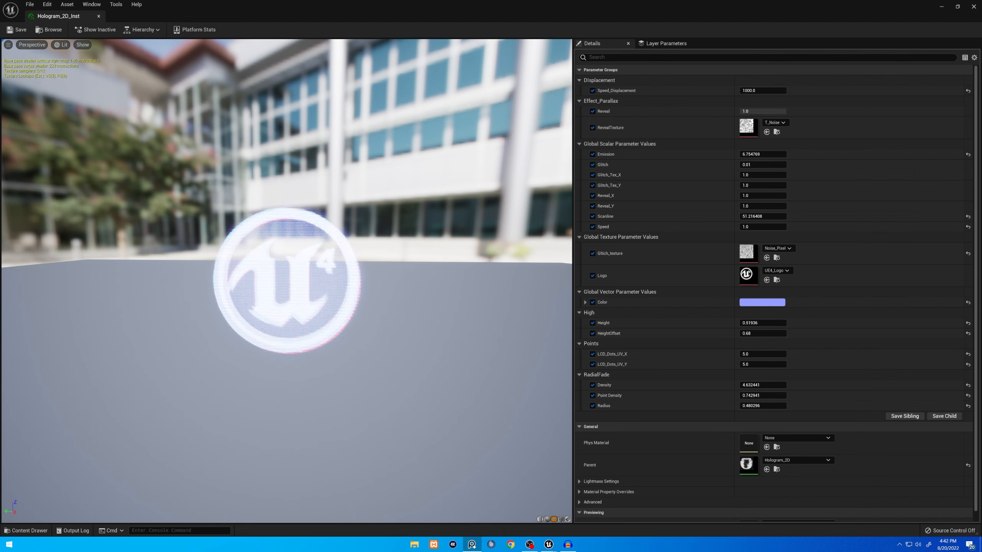
# Step: Examine the hologram reference images on the board, focusing on the dotted glowing globe
pyautogui.moveTo(981, 542); pyautogui.dragTo(494, 258, button='right')
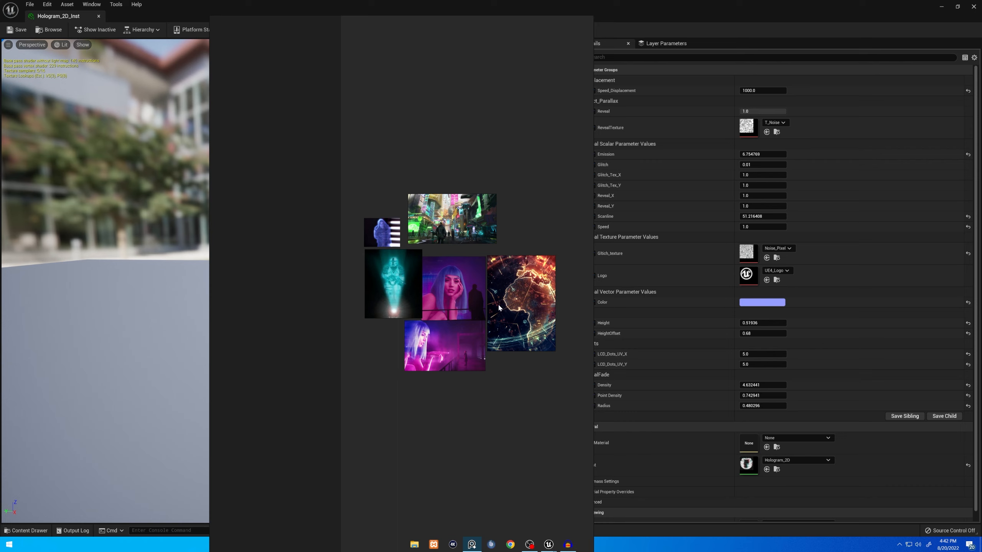
pyautogui.scroll(5, 519, 315)
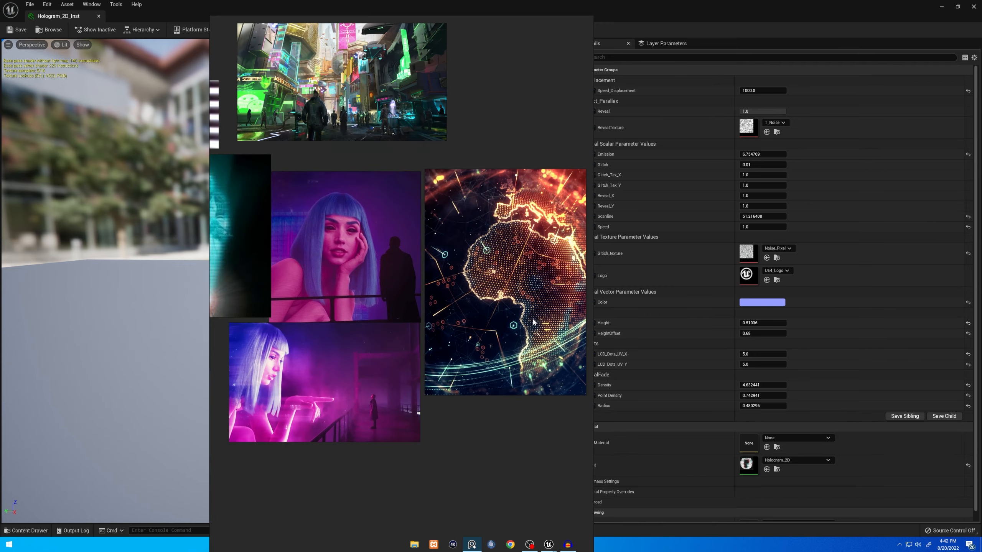
pyautogui.moveTo(510, 243); pyautogui.dragTo(453, 273, button='middle')
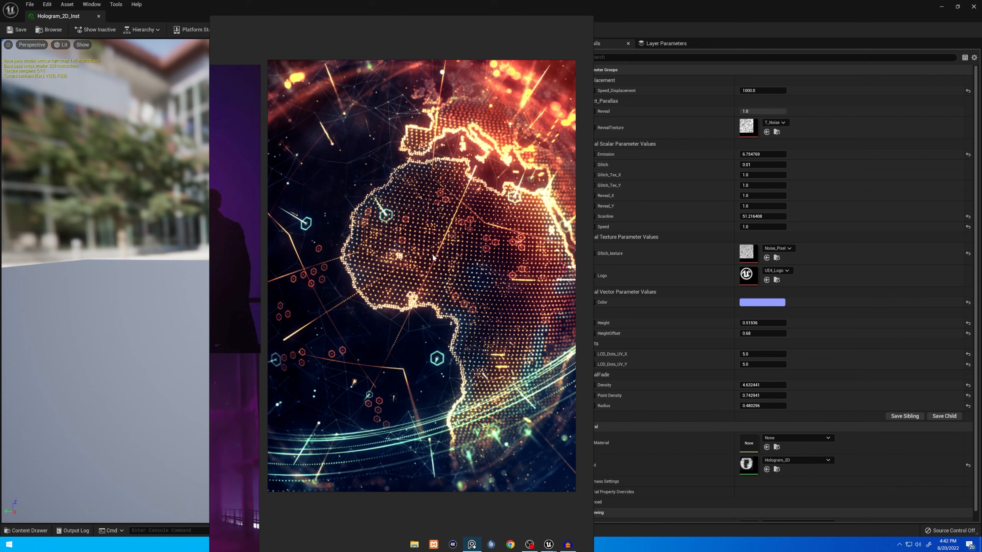
pyautogui.scroll(2, 477, 291)
pyautogui.scroll(-3, 416, 267)
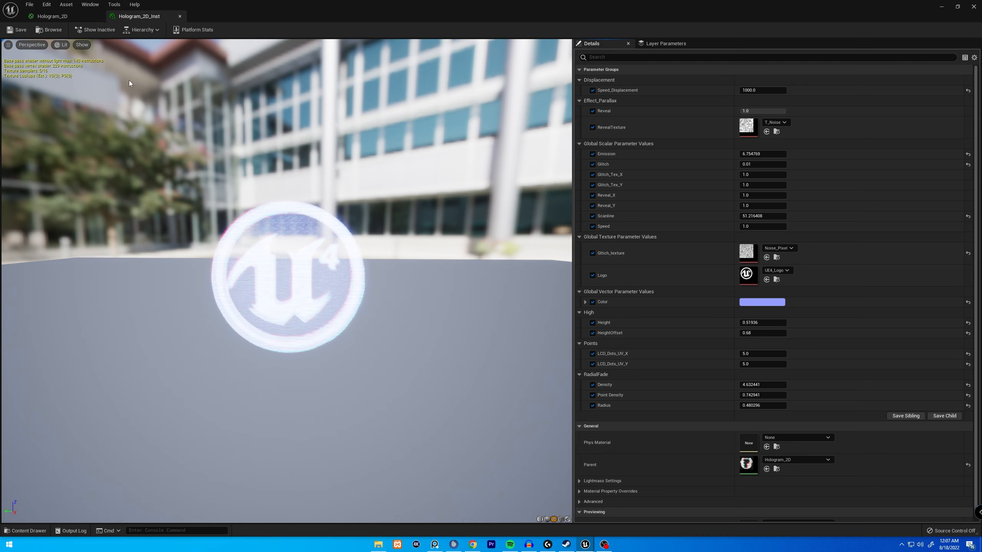
# Step: Open the Hologram_2D material and examine the Height parameter in the BumpOffset group and the logo preview from several angles
pyautogui.click(64, 18)
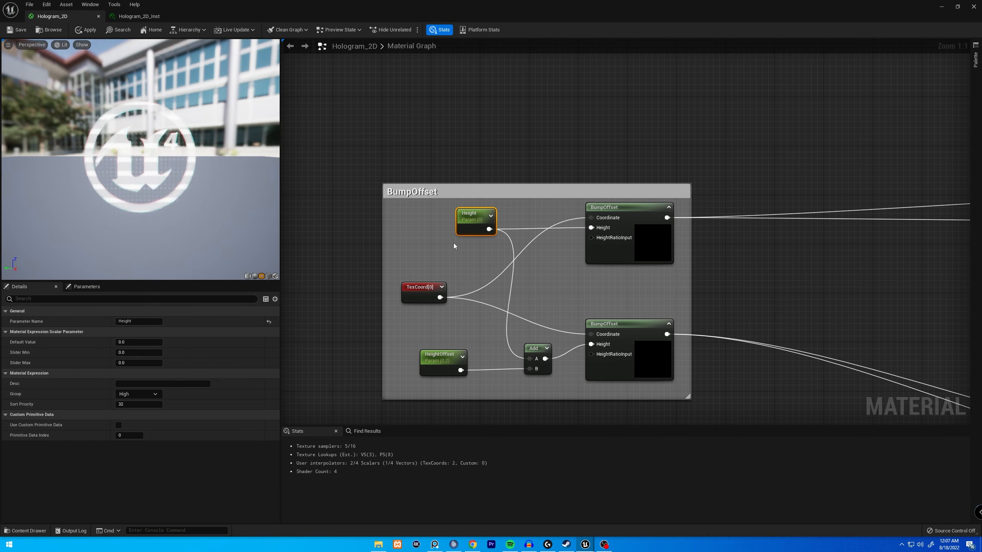
pyautogui.scroll(-1, 463, 228)
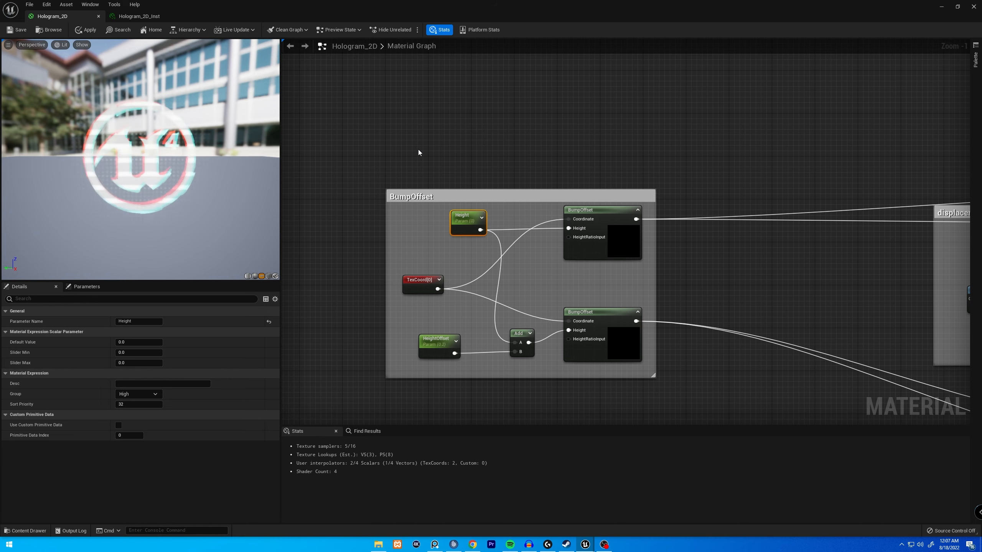
pyautogui.click(420, 228)
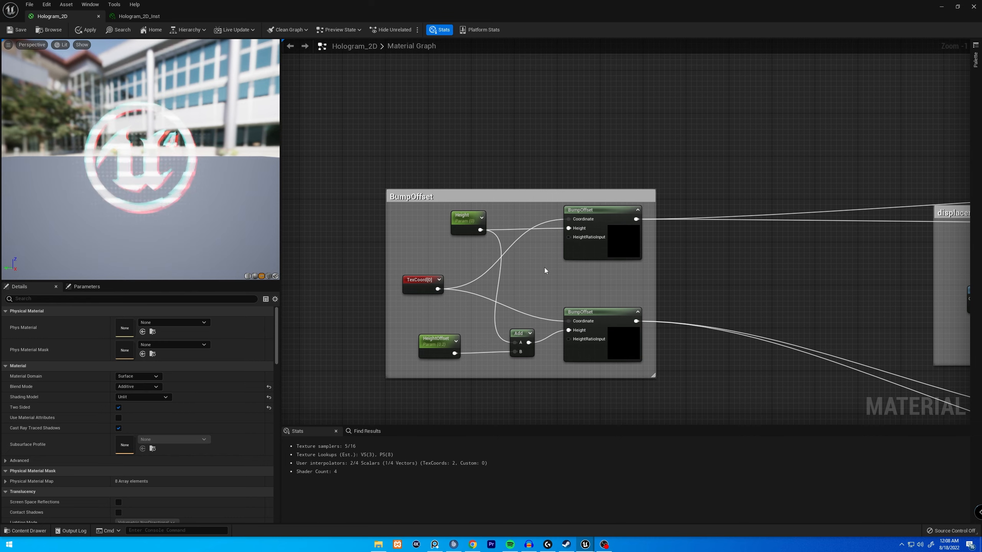
pyautogui.click(465, 225)
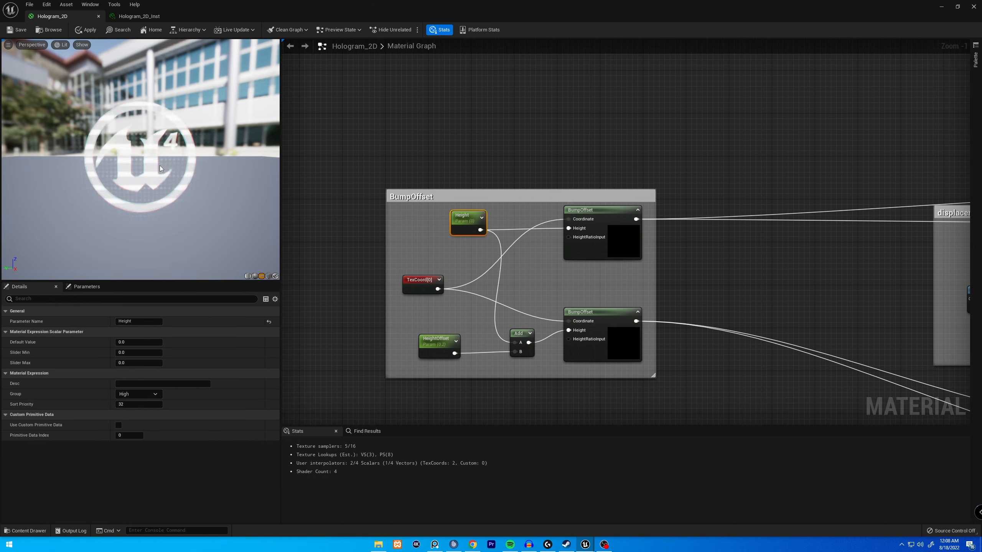
pyautogui.moveTo(142, 158)
pyautogui.mouseDown()
pyautogui.moveTo(186, 156)
pyautogui.moveTo(134, 167)
pyautogui.mouseUp()
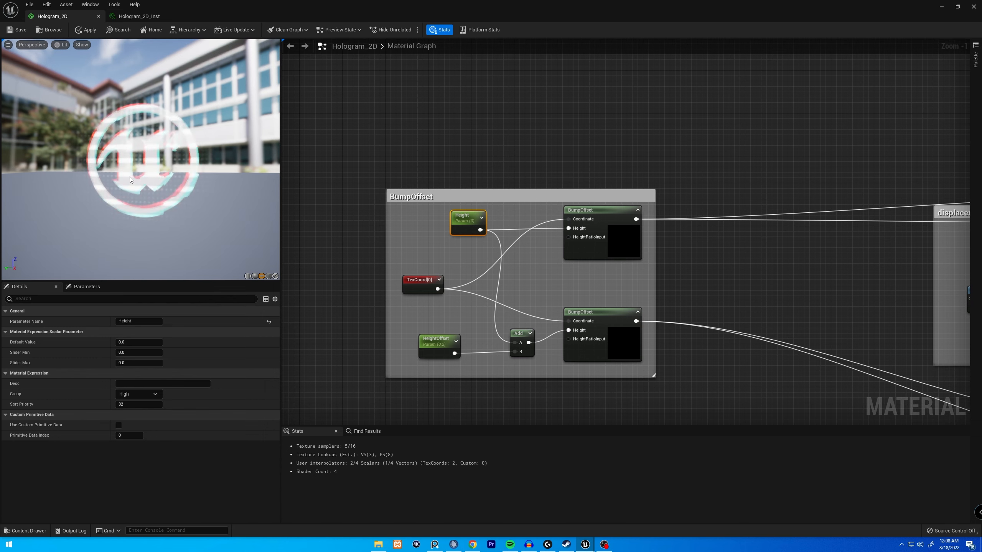
pyautogui.moveTo(150, 179); pyautogui.dragTo(170, 180)
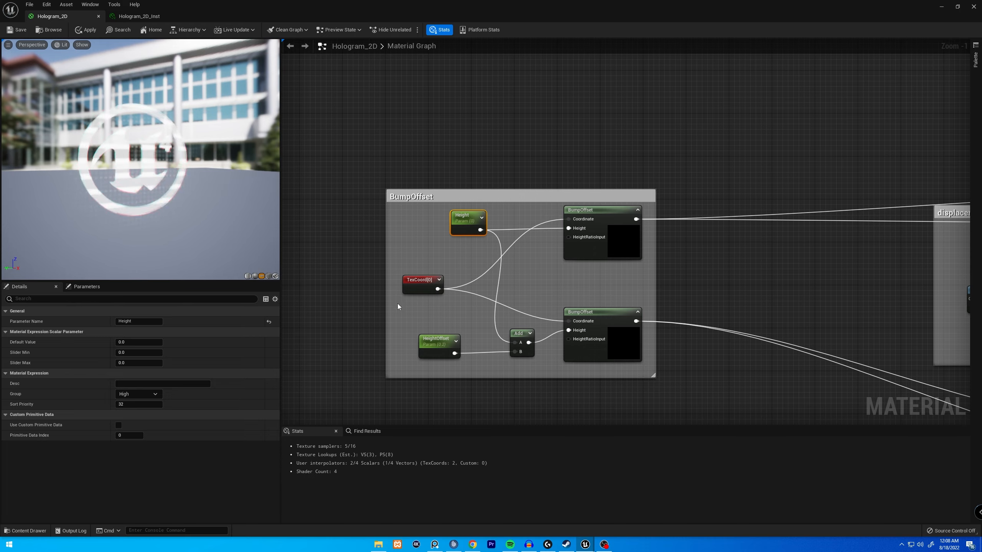
# Step: Open the Glitch material function from the displacement and Glitching group
pyautogui.scroll(-1, 367, 297)
pyautogui.moveTo(373, 331); pyautogui.dragTo(283, 267, button='right')
pyautogui.scroll(-1, 547, 256)
pyautogui.moveTo(416, 238); pyautogui.dragTo(682, 263, button='right')
pyautogui.scroll(2, 681, 263)
pyautogui.scroll(1, 520, 244)
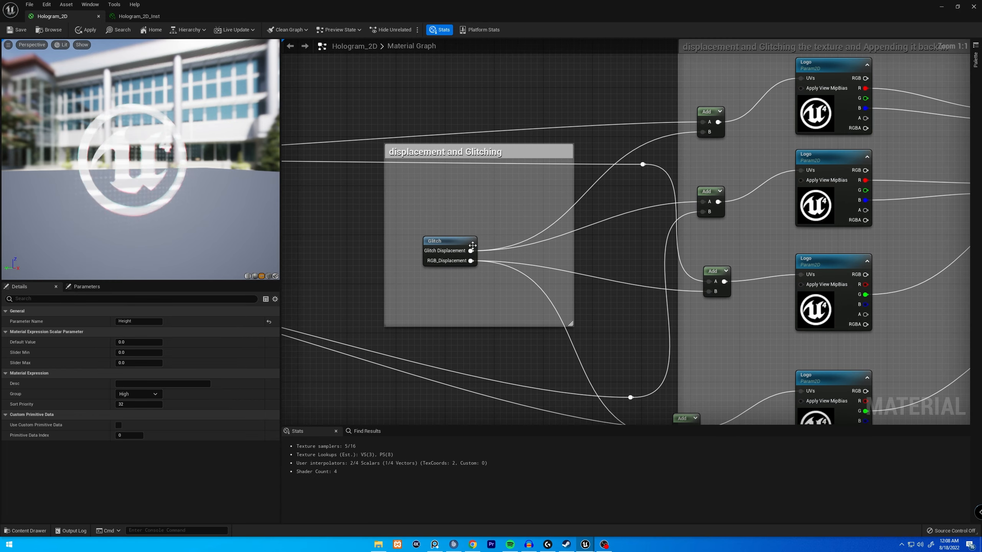
pyautogui.doubleClick(450, 247)
# Step: Set the default value of the Speed_Displacement parameter to 0 and save the Glitch function
pyautogui.moveTo(450, 247); pyautogui.dragTo(669, 296, button='right')
pyautogui.scroll(-2, 506, 238)
pyautogui.scroll(2, 420, 319)
pyautogui.click(419, 313)
pyautogui.click(138, 342)
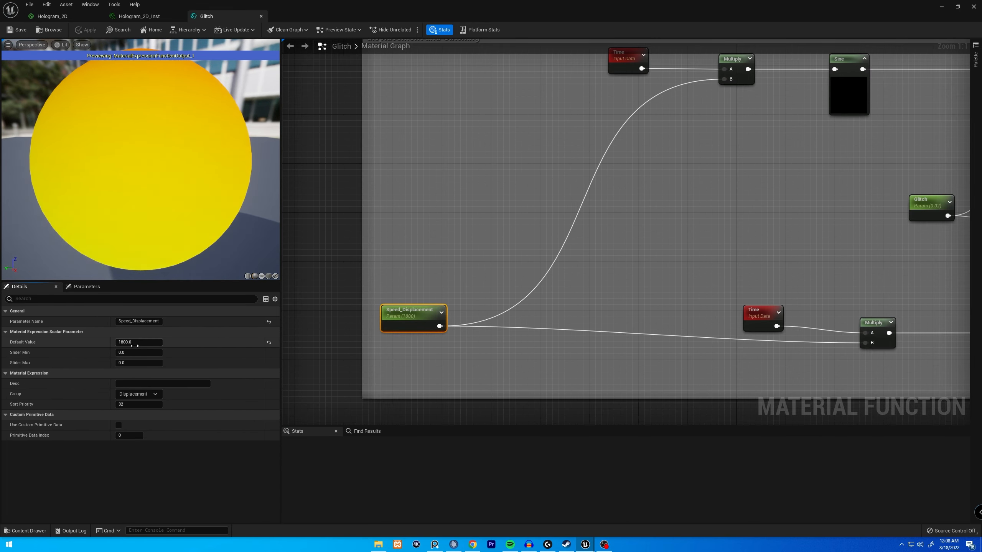
pyautogui.write('0')
pyautogui.press('Return')
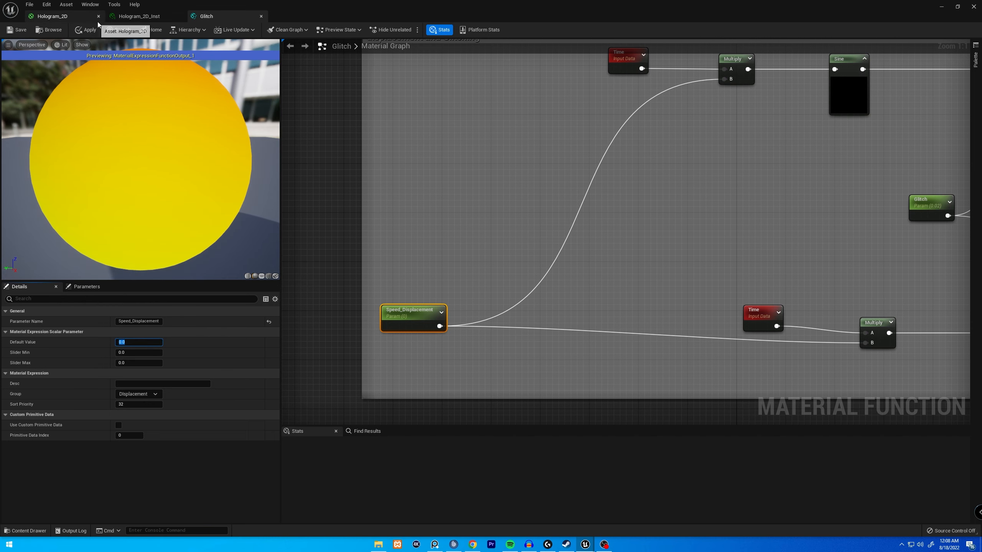
pyautogui.click(22, 31)
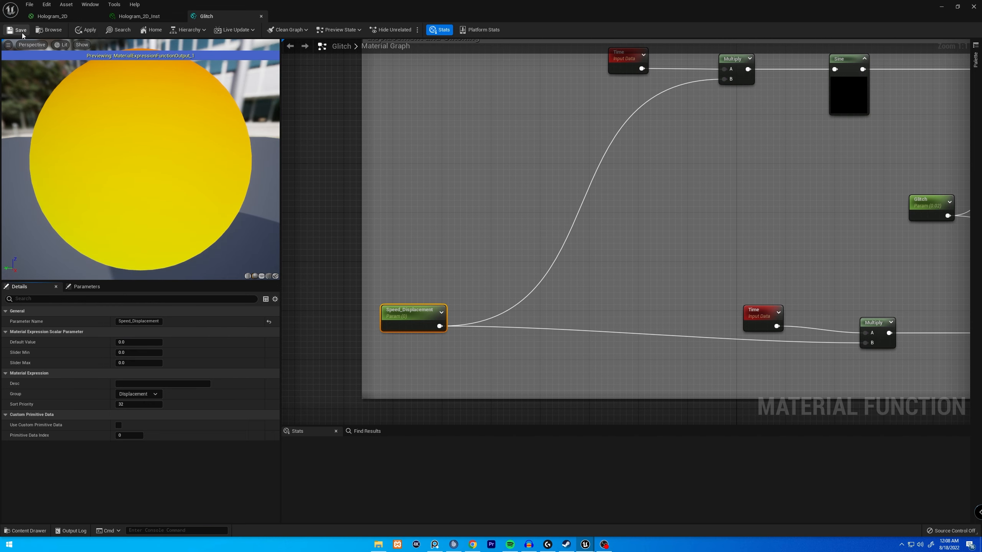
# Step: Return to the Hologram_2D material and set the default value of the Speed parameter in the Lines group to 0
pyautogui.click(52, 16)
pyautogui.moveTo(141, 159); pyautogui.dragTo(141, 186, button='right')
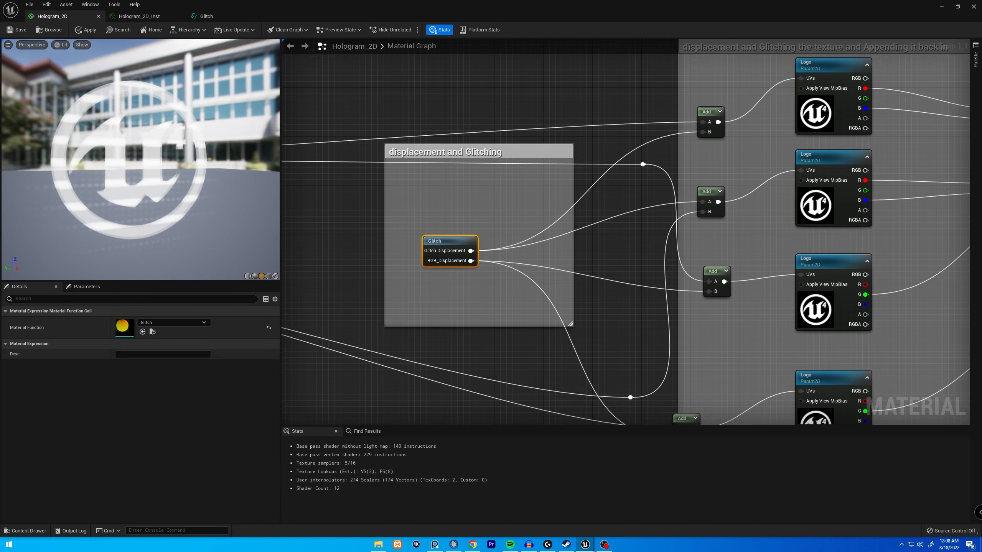
pyautogui.moveTo(141, 159); pyautogui.dragTo(163, 159)
pyautogui.scroll(-3, 528, 306)
pyautogui.moveTo(603, 395); pyautogui.dragTo(418, 158, button='right')
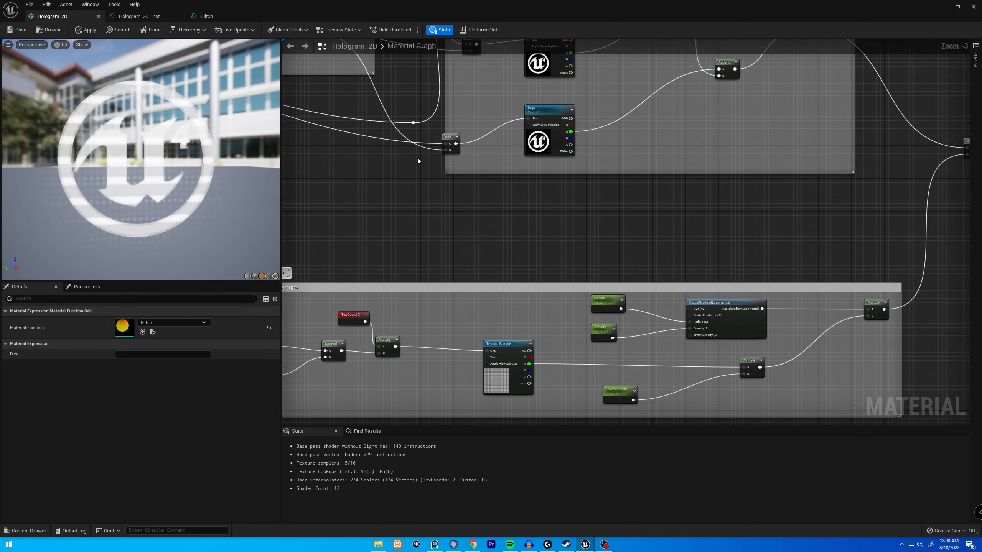
pyautogui.moveTo(472, 220); pyautogui.dragTo(578, 63, button='right')
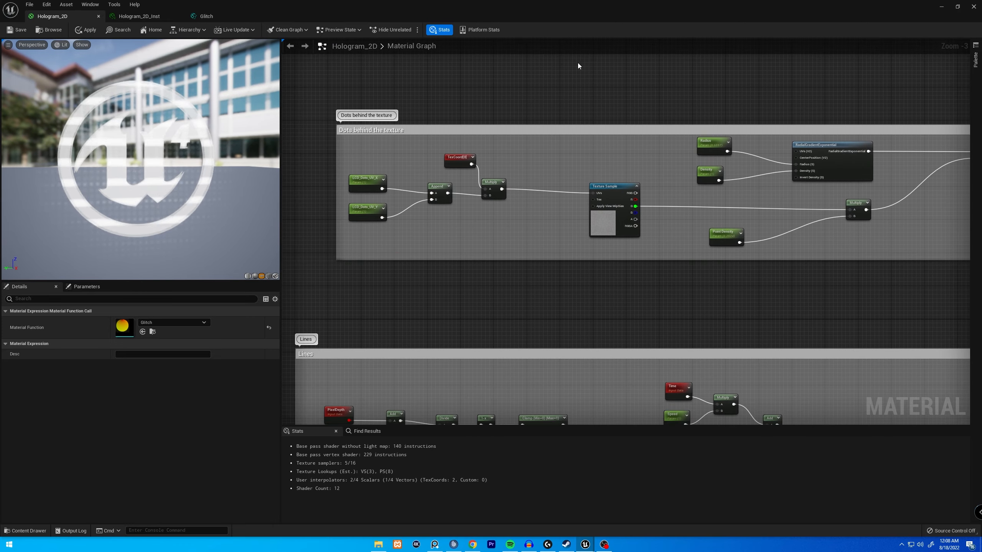
pyautogui.scroll(3, 728, 227)
pyautogui.moveTo(708, 311); pyautogui.dragTo(829, 66, button='right')
pyautogui.click(783, 216)
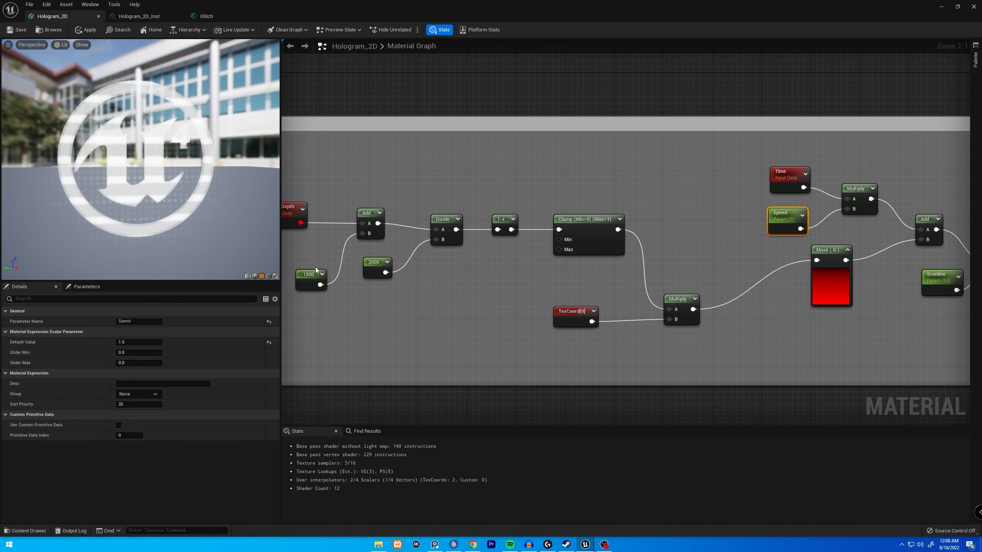
pyautogui.click(137, 343)
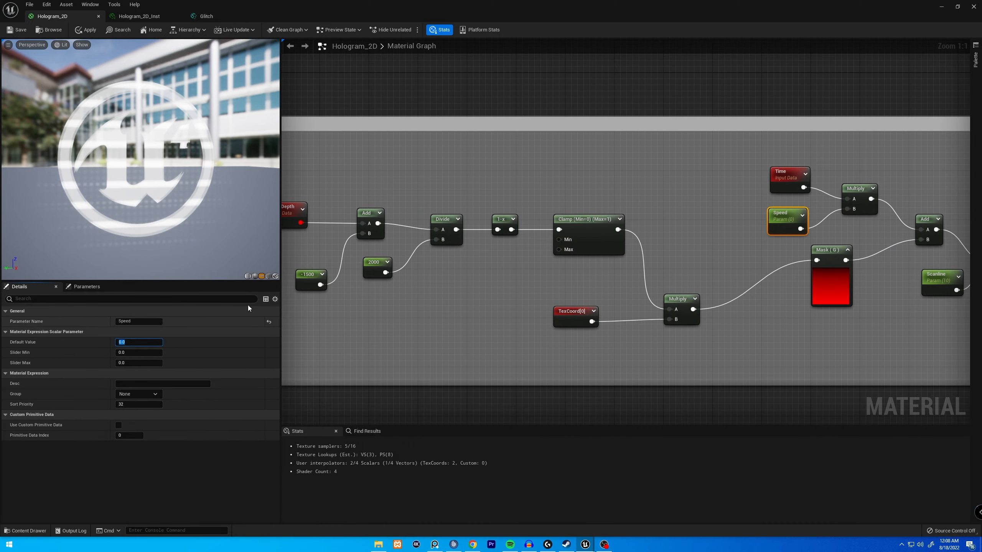
pyautogui.click(395, 141)
# Step: Add two Texture Sample nodes, one above the other, beside the BumpOffset group
pyautogui.scroll(-8, 394, 142)
pyautogui.moveTo(405, 91); pyautogui.dragTo(482, 257, button='right')
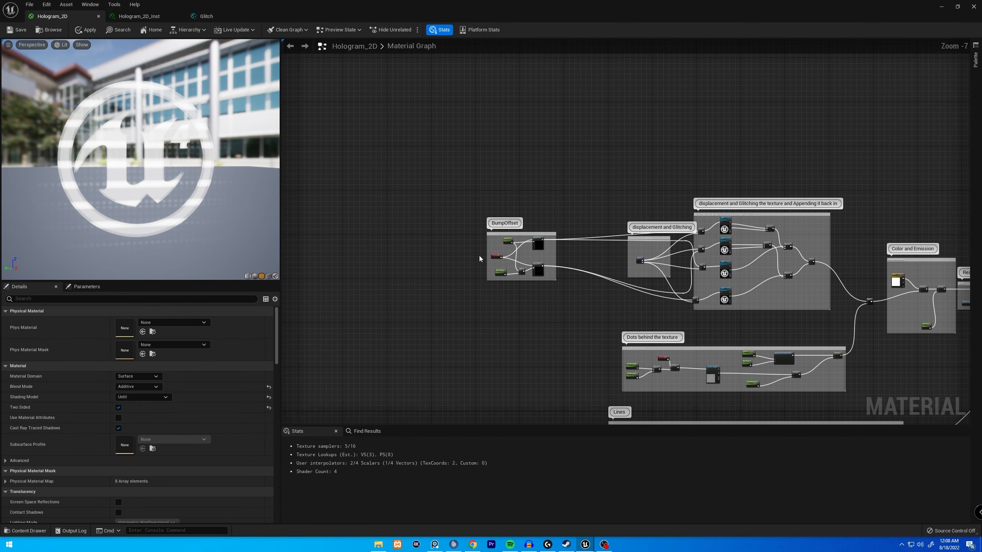
pyautogui.scroll(7, 479, 256)
pyautogui.moveTo(685, 234); pyautogui.dragTo(588, 249, button='right')
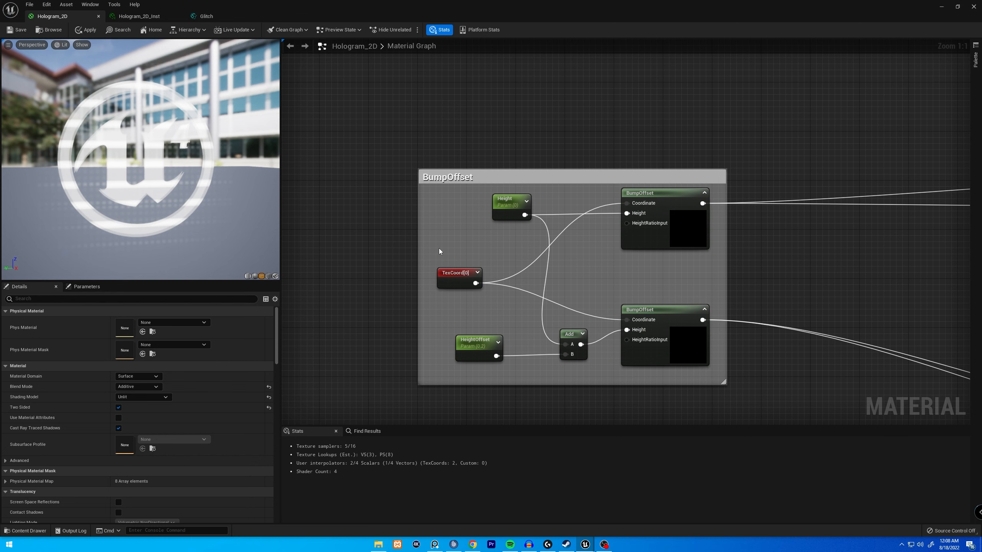
pyautogui.moveTo(653, 246); pyautogui.dragTo(569, 243, button='right')
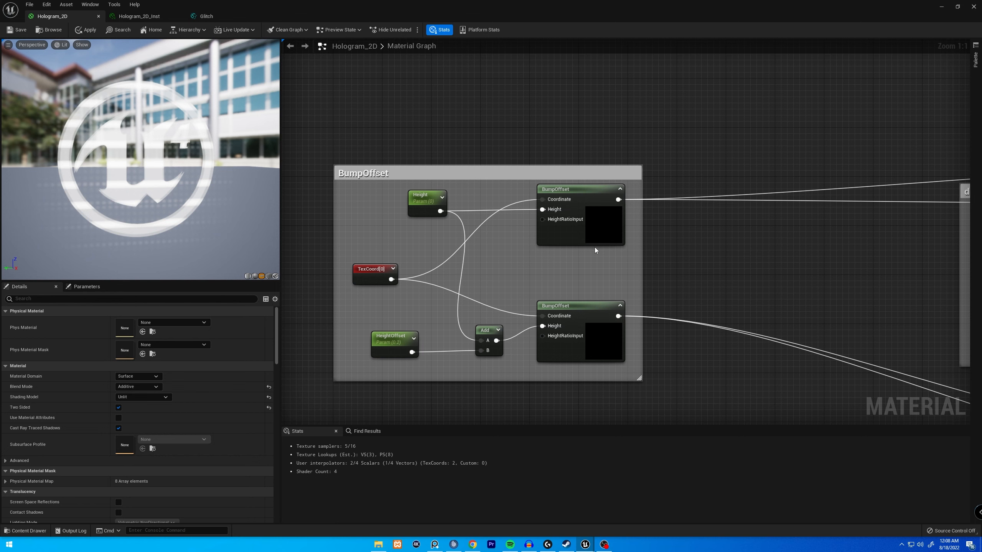
pyautogui.press('t')
pyautogui.click(693, 149)
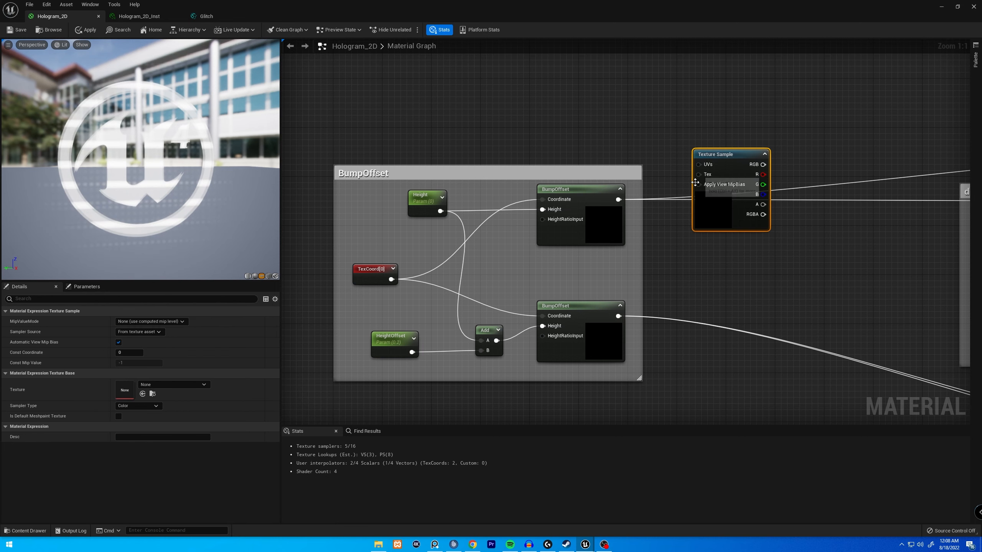
pyautogui.click(707, 263)
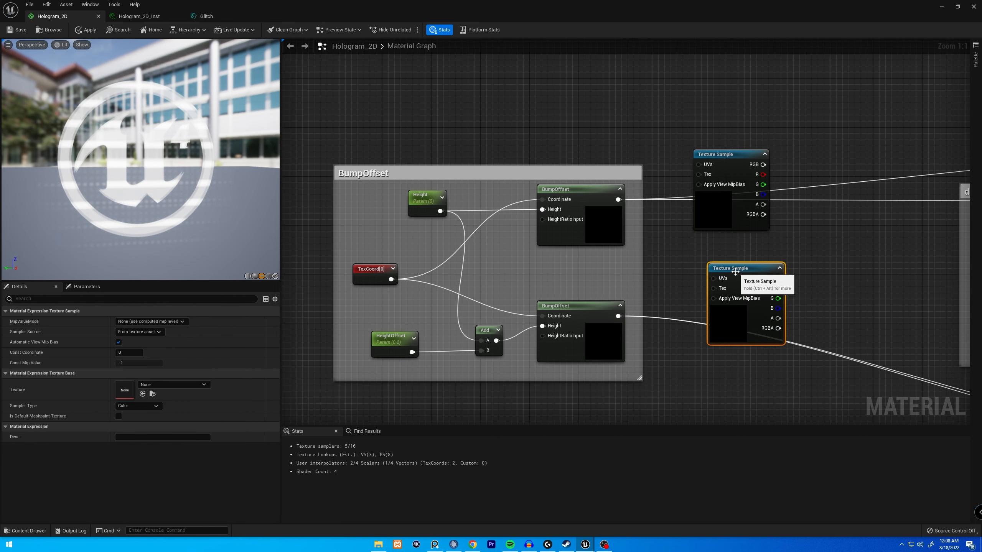
pyautogui.moveTo(737, 276); pyautogui.dragTo(731, 282)
# Step: Create an Add node and feed it the RGB outputs of both new Texture Sample nodes
pyautogui.press('a')
pyautogui.click(818, 258)
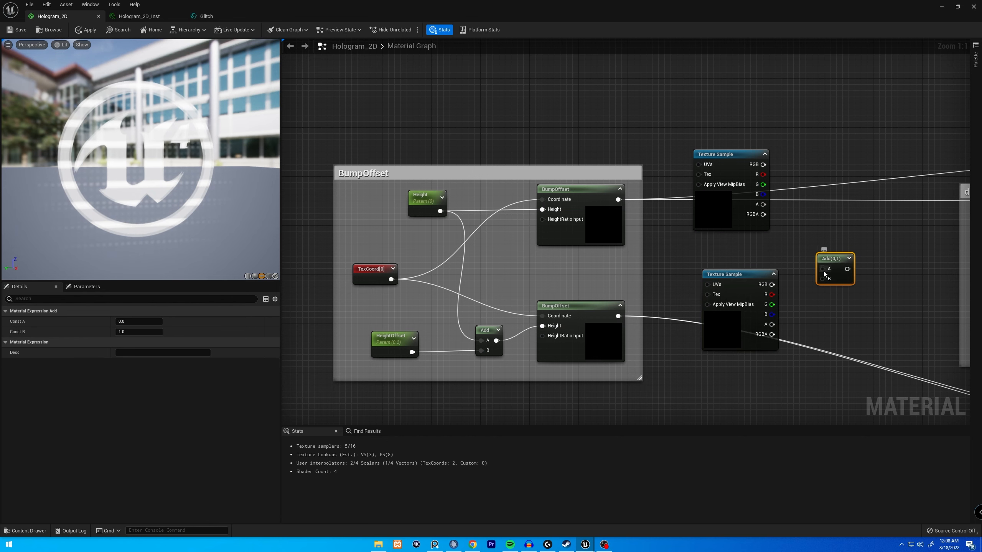
pyautogui.moveTo(763, 165); pyautogui.dragTo(772, 285)
pyautogui.click(673, 259)
# Step: Connect each BumpOffset output to the UVs of its neighbouring Texture Sample and start previewing the new Add node
pyautogui.moveTo(618, 199); pyautogui.dragTo(698, 164)
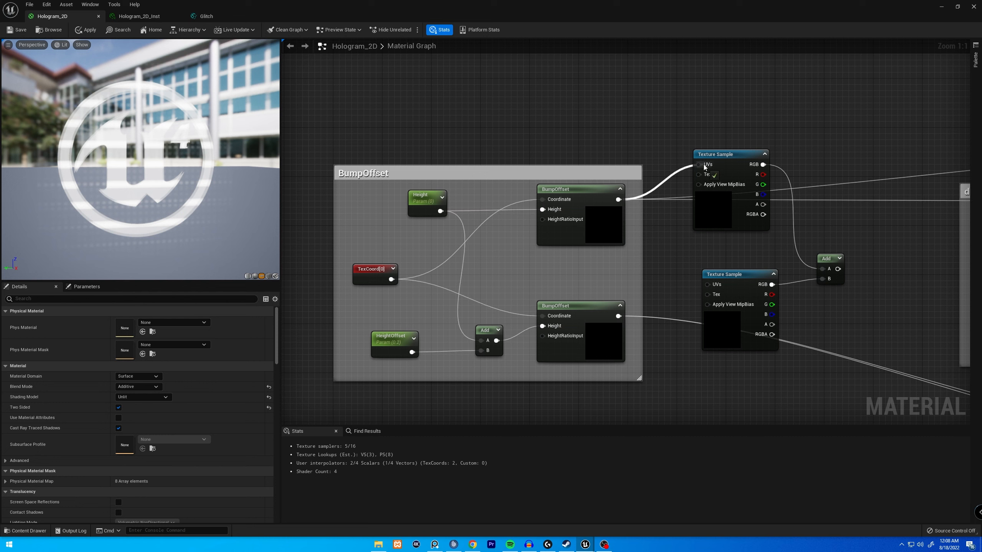
pyautogui.moveTo(618, 316); pyautogui.dragTo(708, 285)
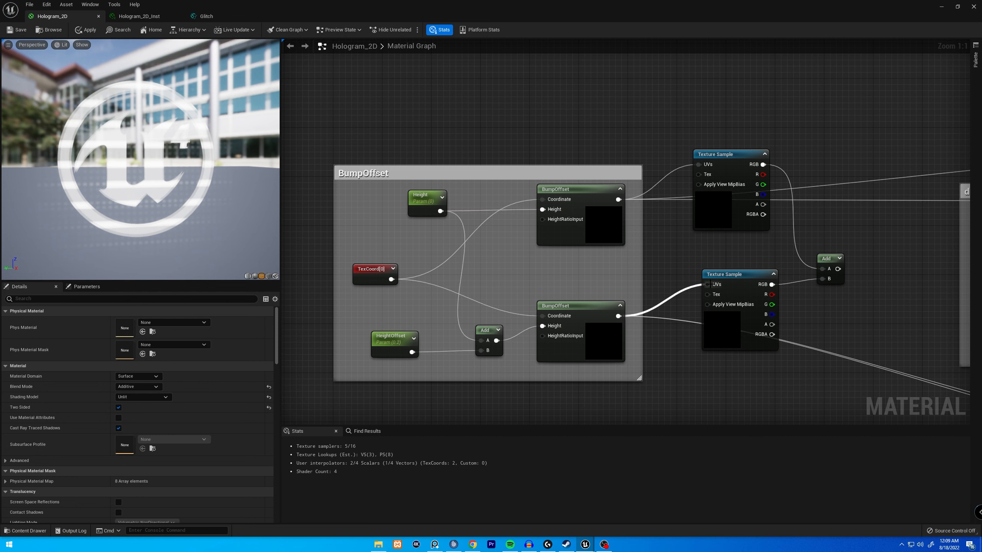
pyautogui.rightClick(827, 269)
pyautogui.click(863, 274)
# Step: Assign the UE4_Logo texture to both new Texture Sample nodes
pyautogui.click(725, 323)
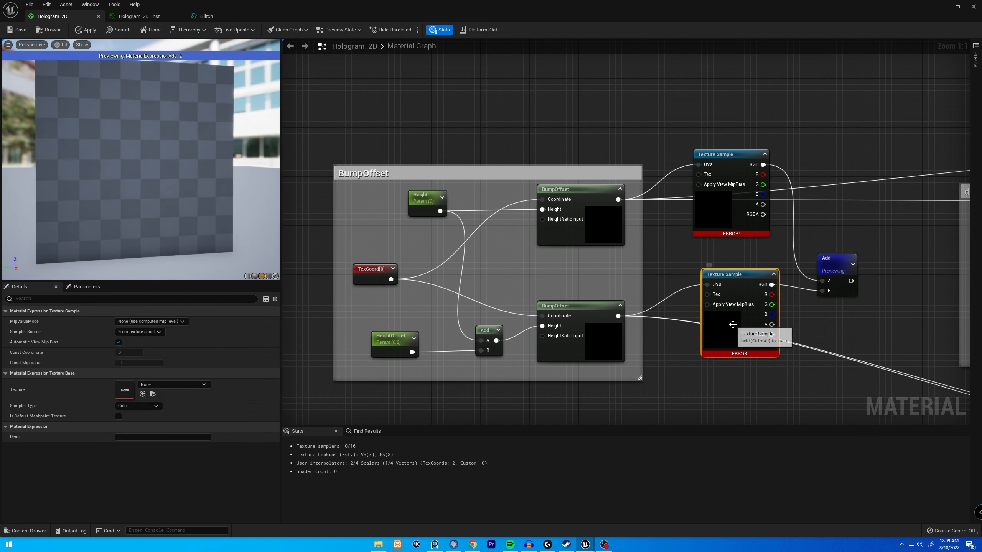
pyautogui.click(167, 382)
pyautogui.write('ue')
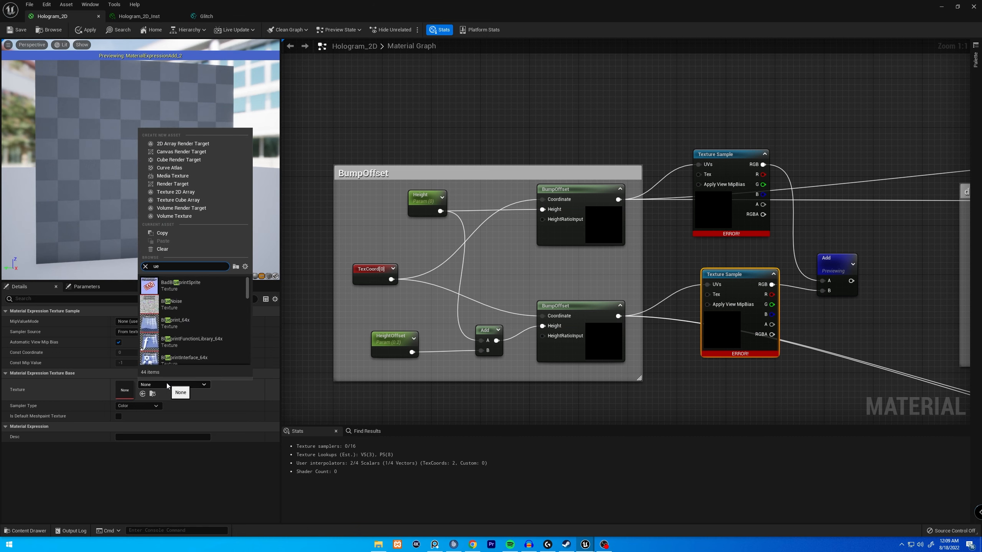
pyautogui.write('4')
pyautogui.press('Return')
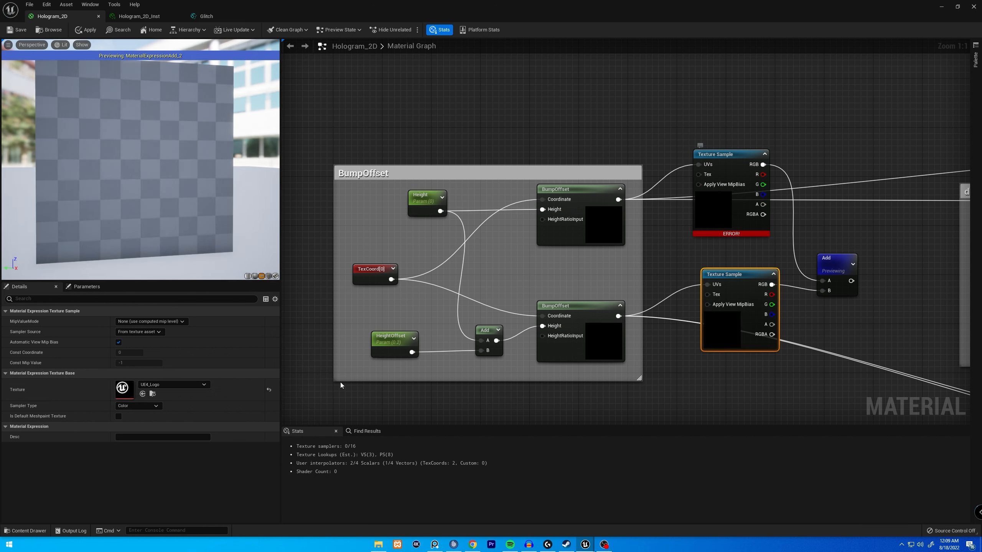
pyautogui.click(152, 394)
pyautogui.click(709, 203)
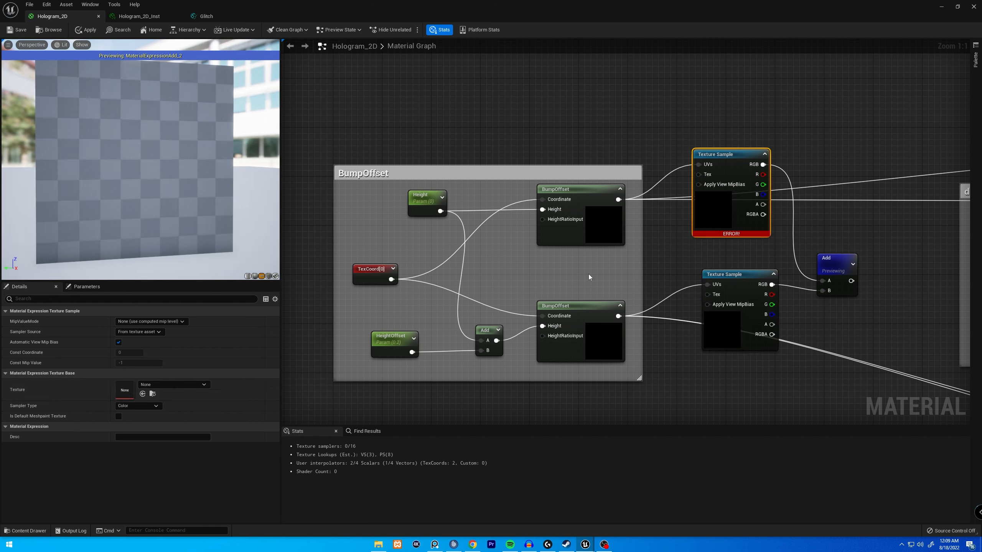
pyautogui.click(143, 394)
# Step: Move the lower Texture Sample node into line beneath the upper one
pyautogui.click(715, 339)
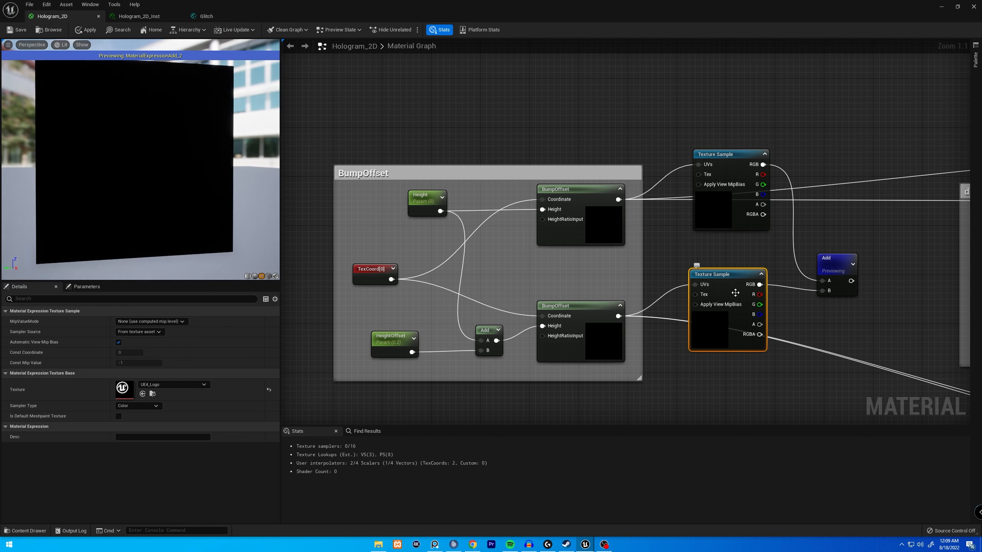
pyautogui.moveTo(715, 339); pyautogui.dragTo(714, 352)
pyautogui.click(714, 254)
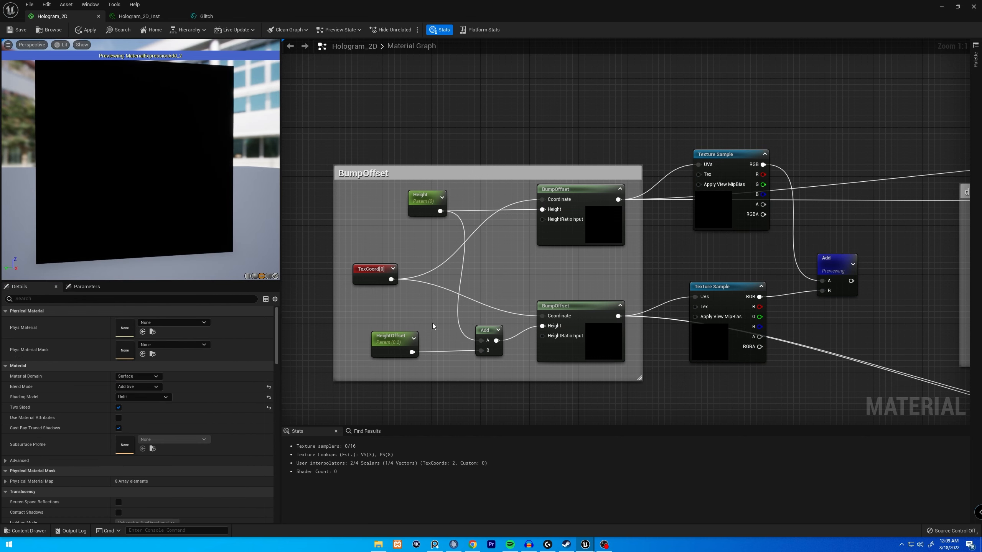
# Step: Set the default value of the Height parameter in the BumpOffset group to 0.28
pyautogui.click(422, 198)
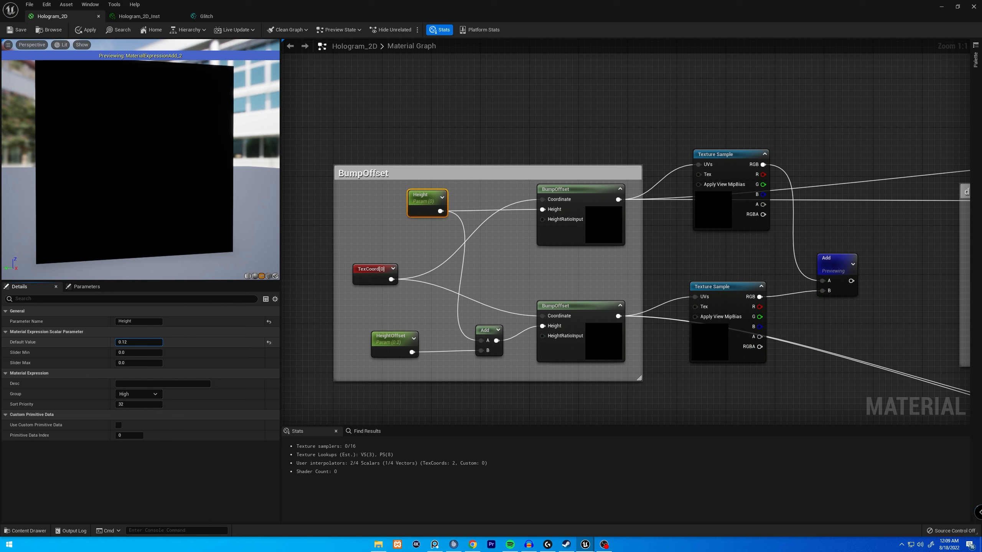
pyautogui.moveTo(129, 343); pyautogui.dragTo(147, 342)
pyautogui.moveTo(230, 236)
pyautogui.mouseDown()
pyautogui.moveTo(263, 237)
pyautogui.moveTo(96, 237)
pyautogui.moveTo(238, 238)
pyautogui.mouseUp()
pyautogui.scroll(-5, 230, 237)
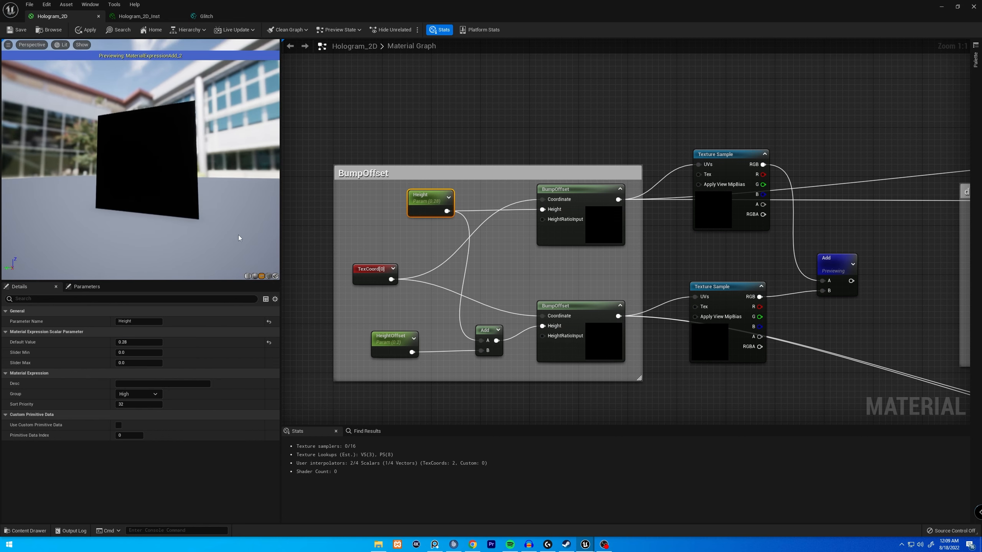
# Step: Stop previewing the Add node and set the BumpOffset group's TexCoord tiling to 1.0 in both U and V
pyautogui.click(725, 324)
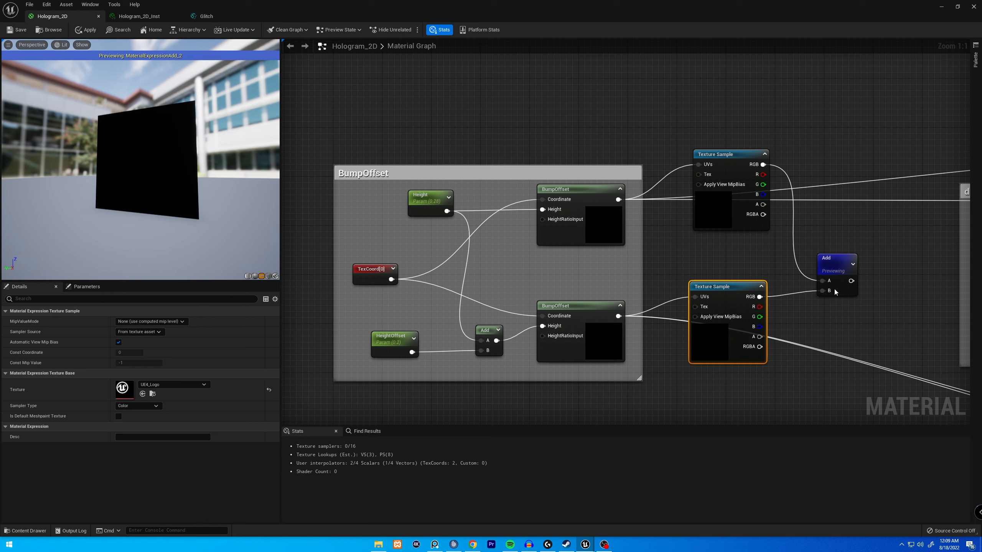
pyautogui.rightClick(838, 265)
pyautogui.click(850, 275)
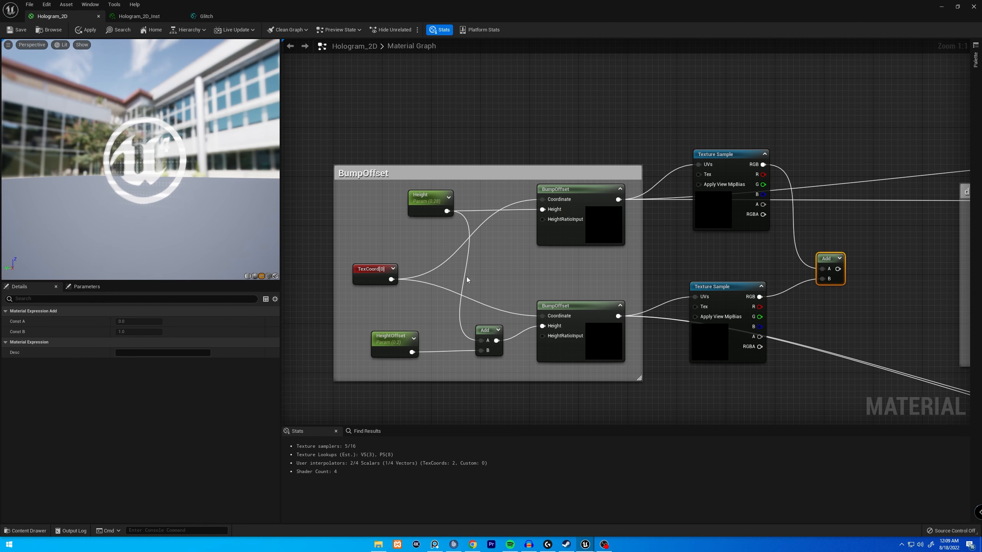
pyautogui.click(373, 271)
pyautogui.click(139, 342)
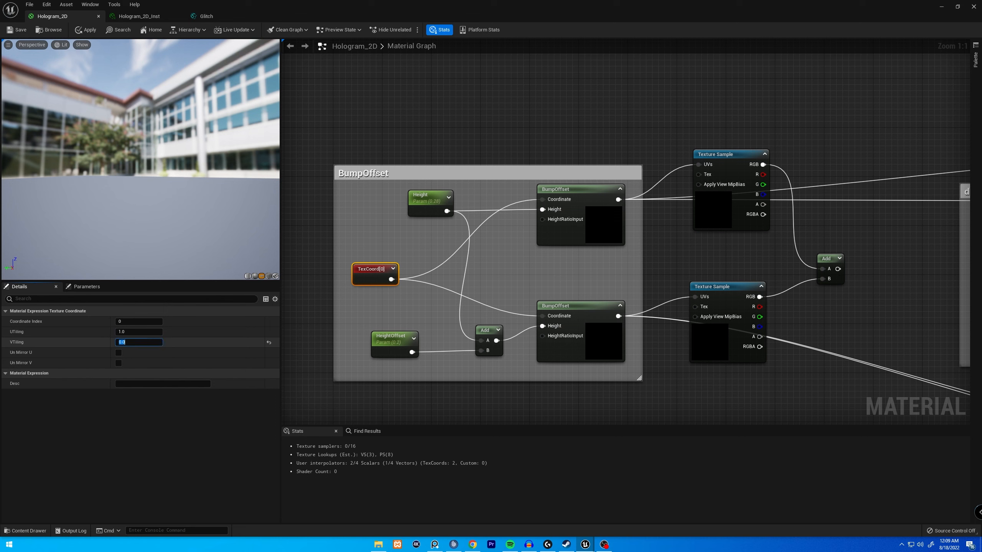
pyautogui.click(741, 410)
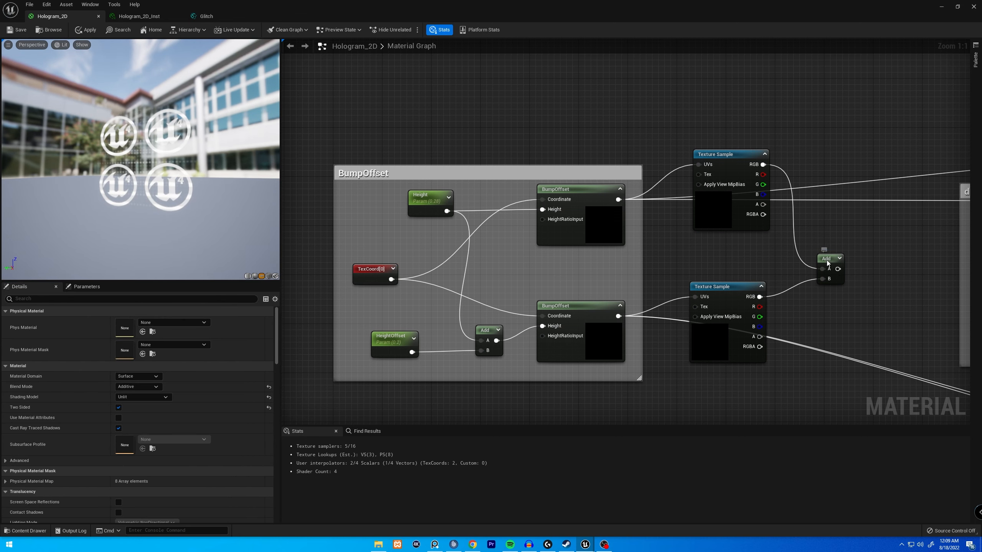
# Step: Preview the Add node joining the two Texture Samples again and inspect the logo up close
pyautogui.rightClick(827, 260)
pyautogui.click(857, 276)
pyautogui.moveTo(182, 195); pyautogui.dragTo(129, 154)
pyautogui.scroll(5, 160, 194)
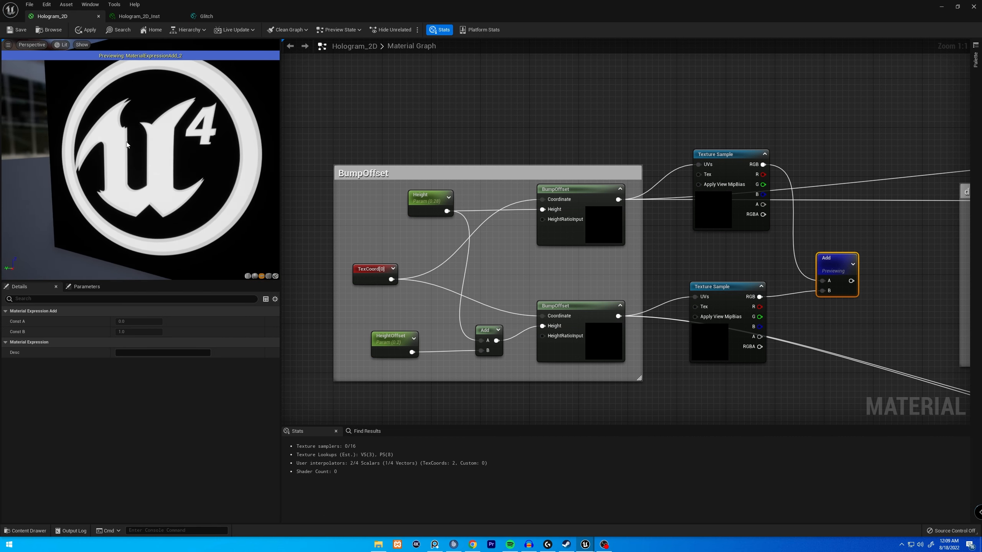
# Step: Raise the Height parameter's default to about 1.65, increase the HeightOffset default, and inspect the logo layers from different angles
pyautogui.click(411, 202)
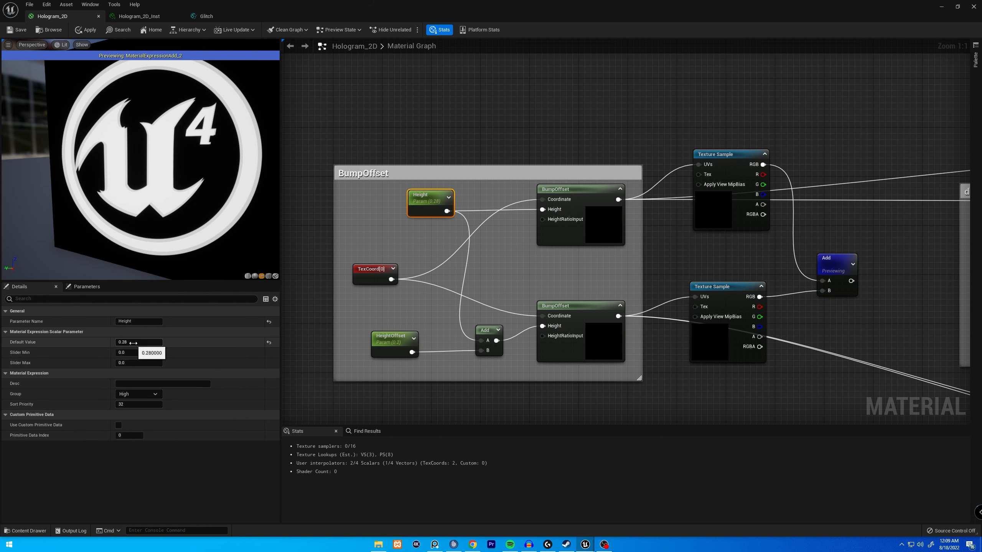
pyautogui.moveTo(133, 343); pyautogui.dragTo(155, 342)
pyautogui.moveTo(130, 201); pyautogui.dragTo(130, 166, button='right')
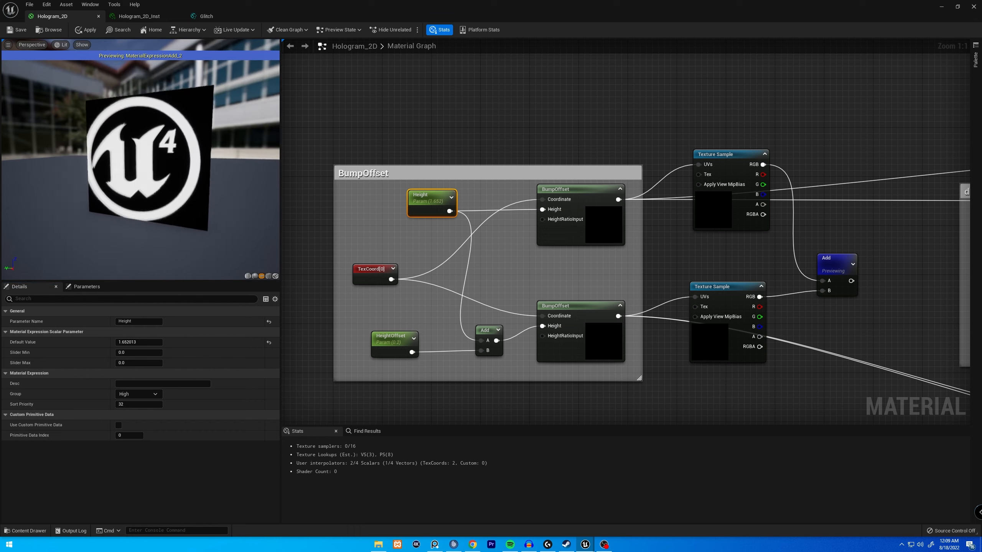
pyautogui.moveTo(131, 166); pyautogui.dragTo(211, 166)
pyautogui.moveTo(155, 163); pyautogui.dragTo(105, 163)
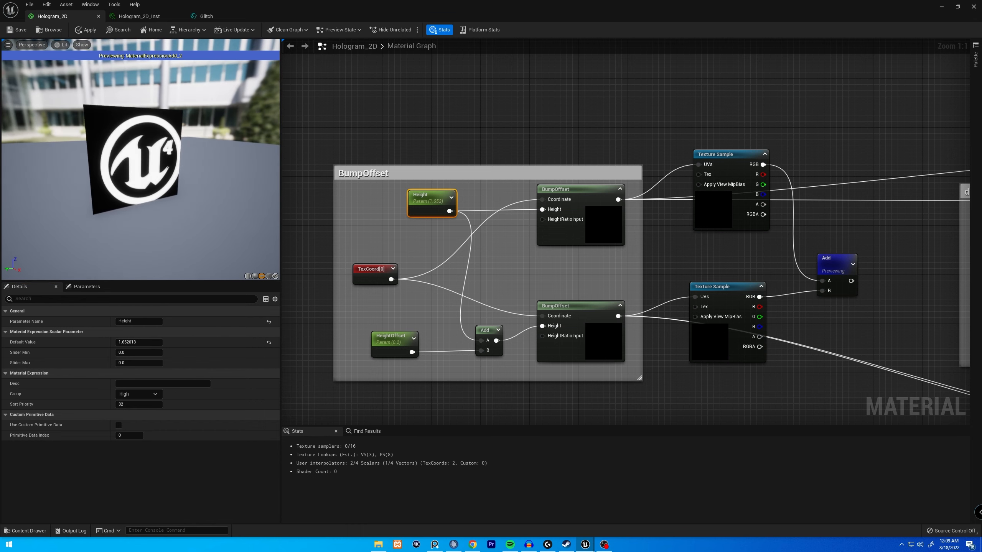
pyautogui.click(390, 340)
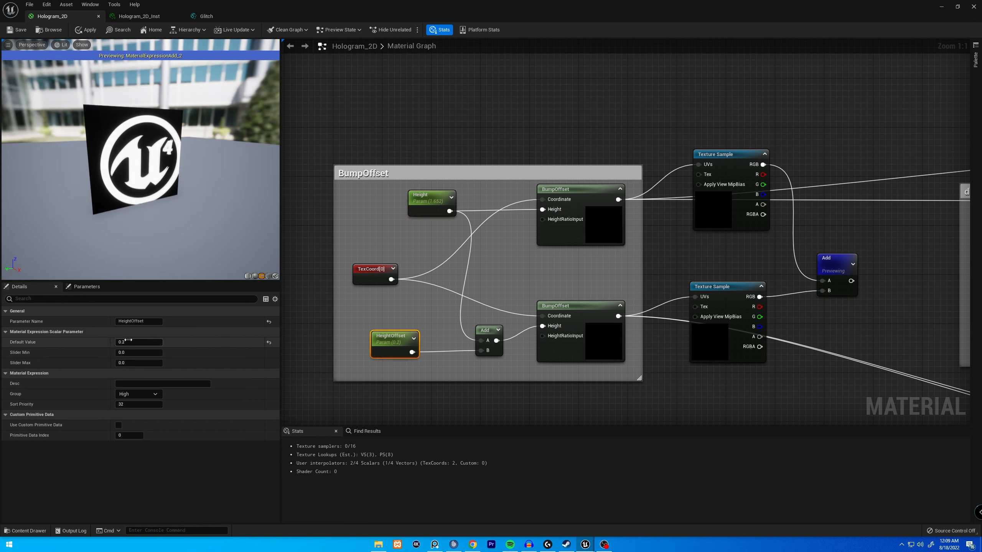
pyautogui.moveTo(136, 342); pyautogui.dragTo(139, 342)
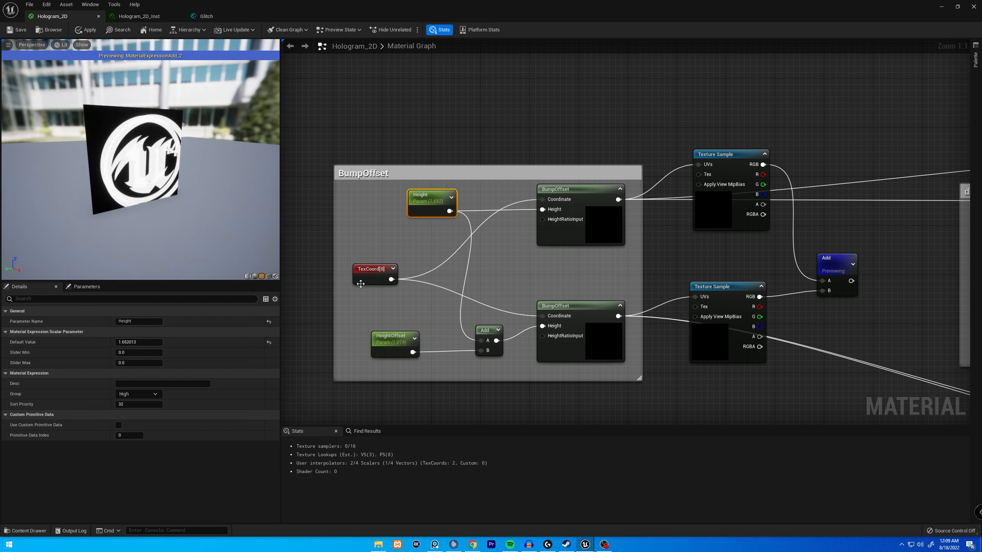
# Step: Set the TexCoord node's UTiling and VTiling to 0.5
pyautogui.click(372, 271)
pyautogui.press('Return')
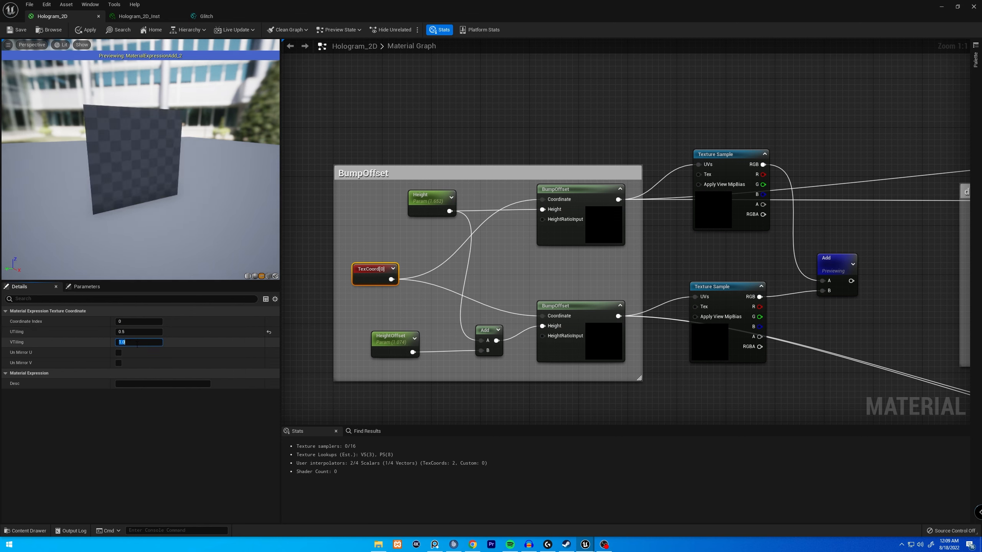
pyautogui.click(388, 202)
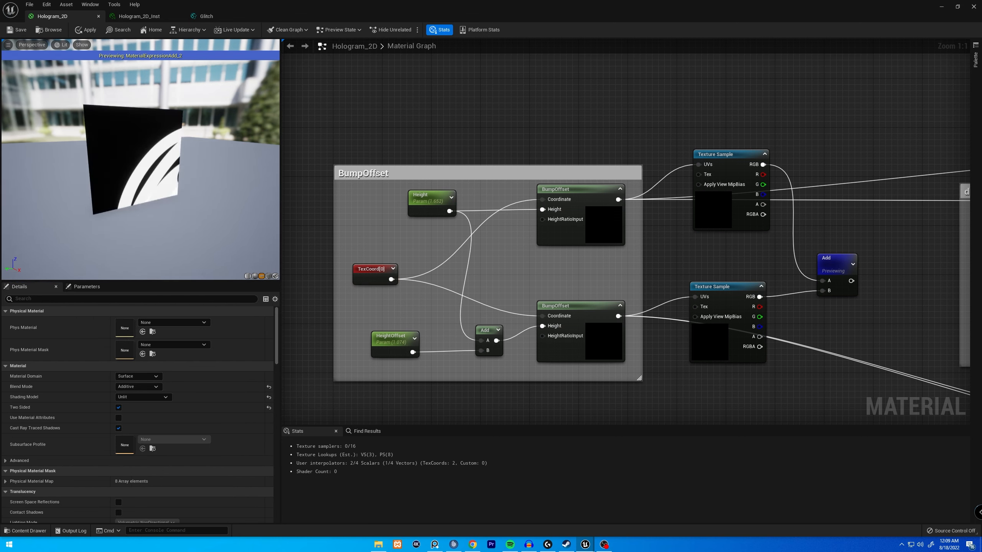
pyautogui.click(372, 277)
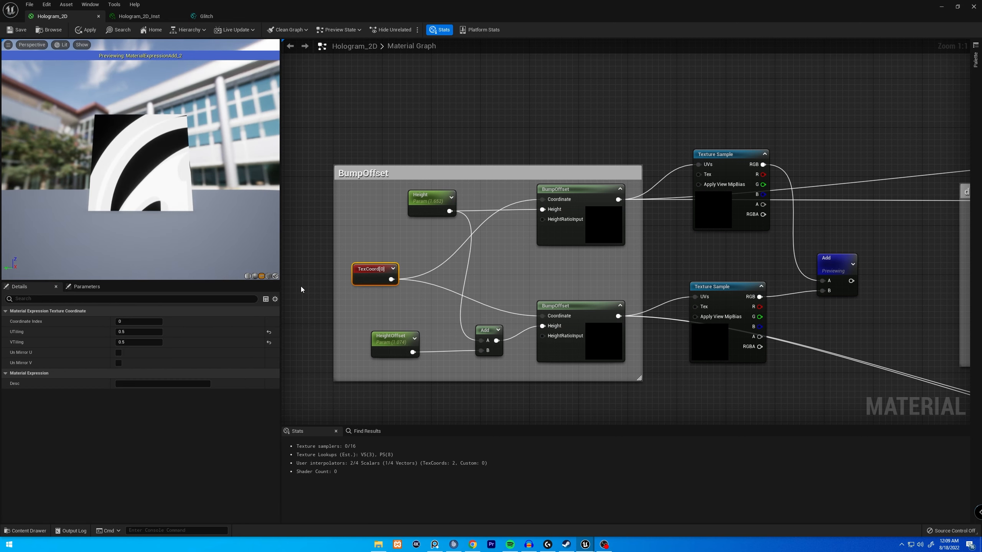
# Step: Set the TexCoord node's UTiling and VTiling to 1 and view the layered logo from another angle
pyautogui.click(156, 332)
pyautogui.write('1')
pyautogui.click(151, 342)
pyautogui.write('1')
pyautogui.press('Return')
pyautogui.click(444, 250)
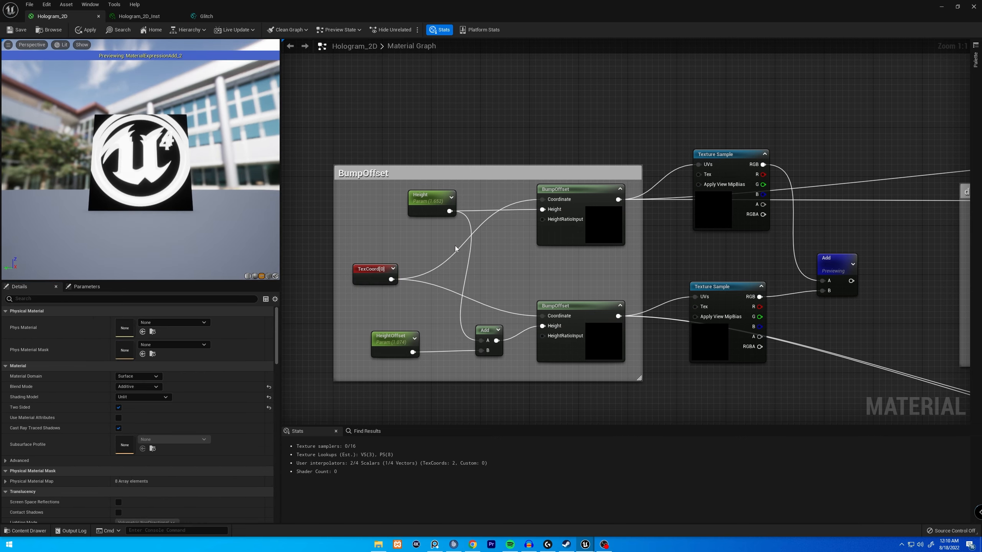
pyautogui.moveTo(174, 193); pyautogui.dragTo(263, 222)
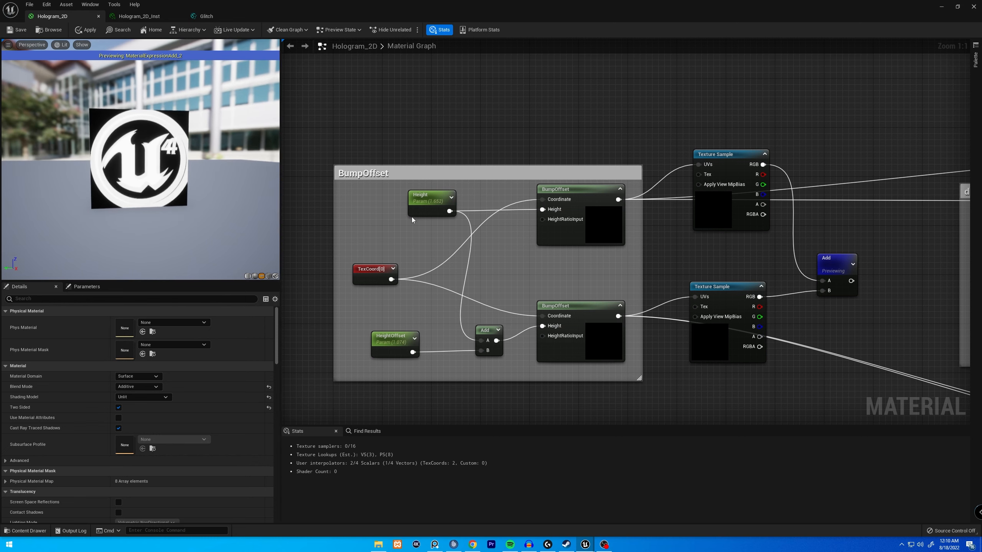
# Step: Set the Height parameter's default value to 0.2 and check the layered logo from an angle
pyautogui.click(427, 197)
pyautogui.click(139, 342)
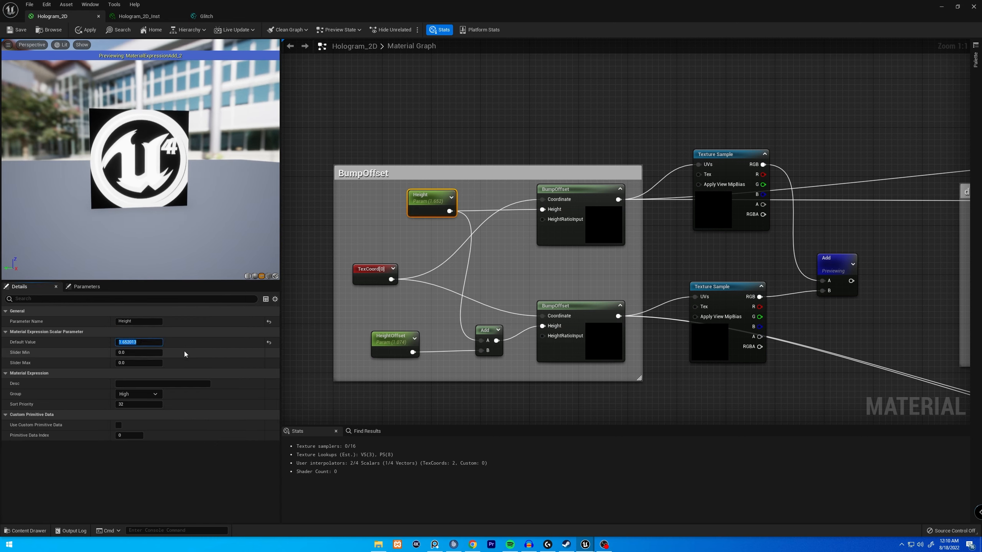
pyautogui.press('Return')
pyautogui.moveTo(263, 263); pyautogui.dragTo(228, 233)
pyautogui.click(128, 346)
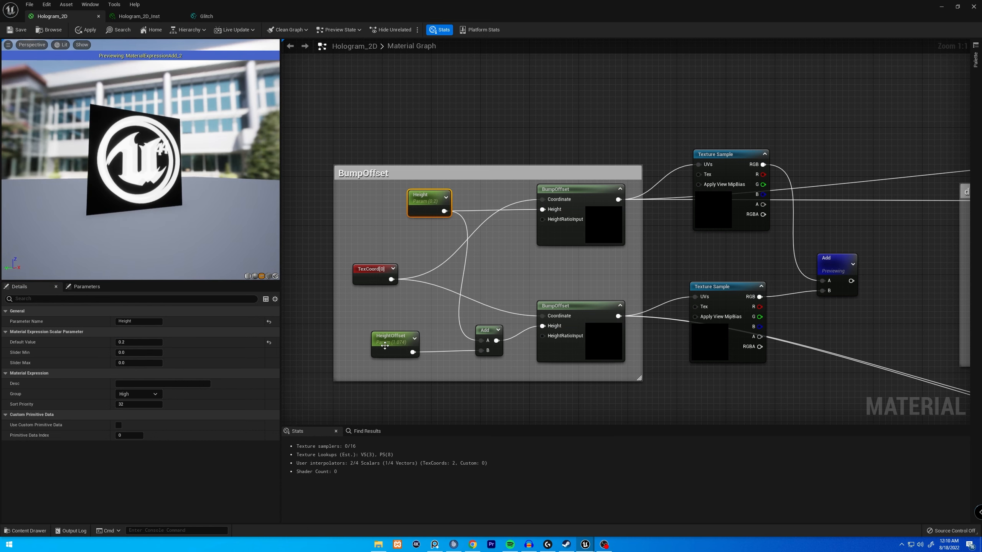
# Step: Set the HeightOffset parameter's default value to 0.5 and inspect the separation between the logo layers from several angles
pyautogui.click(382, 343)
pyautogui.click(151, 343)
pyautogui.write('.5')
pyautogui.press('Return')
pyautogui.moveTo(175, 258); pyautogui.dragTo(97, 253)
pyautogui.moveTo(96, 176); pyautogui.dragTo(149, 193)
# Step: Delete the two demo Texture Samples with their Add node, and lower the TexCoord's U and V tiling so a single logo shows
pyautogui.click(779, 383)
pyautogui.moveTo(833, 411); pyautogui.dragTo(694, 170)
pyautogui.press('Delete')
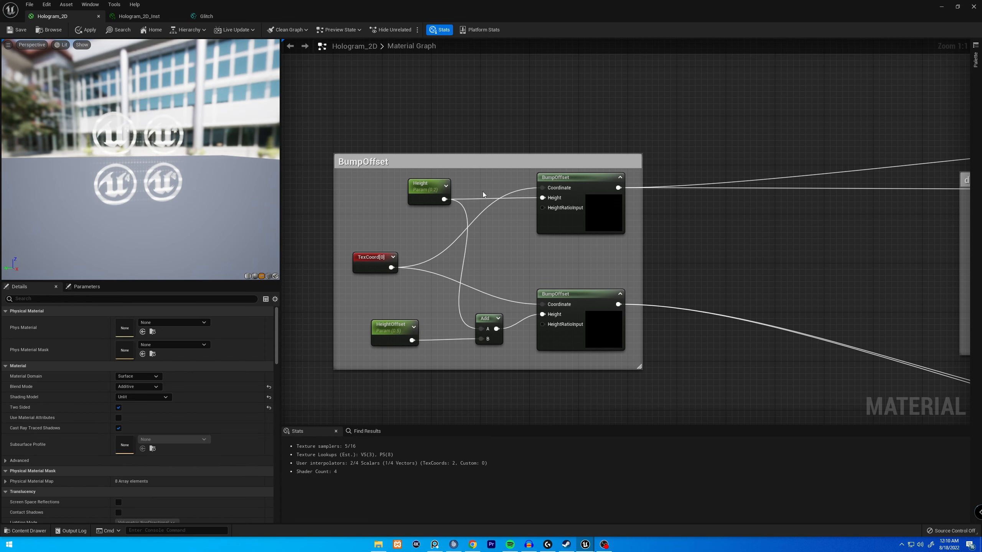
pyautogui.click(372, 267)
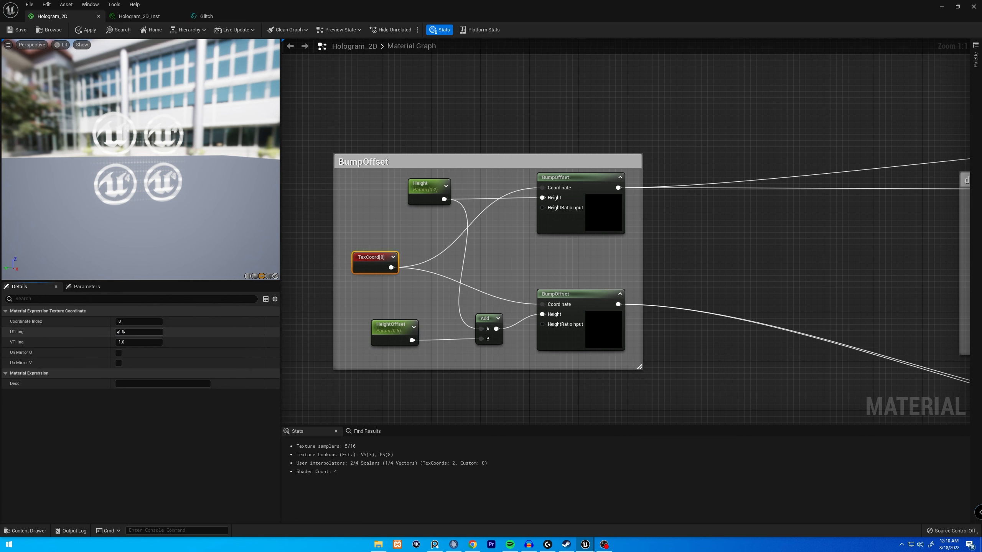
pyautogui.click(305, 318)
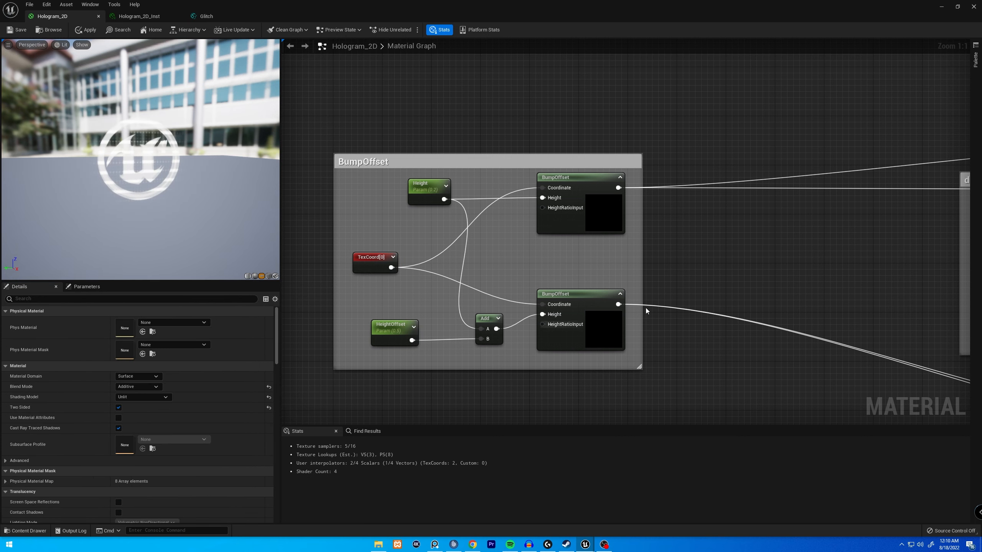
# Step: Move the displacement and Glitching group closer to the BumpOffset group and centre the Glitch node inside it
pyautogui.moveTo(854, 284); pyautogui.dragTo(511, 296, button='right')
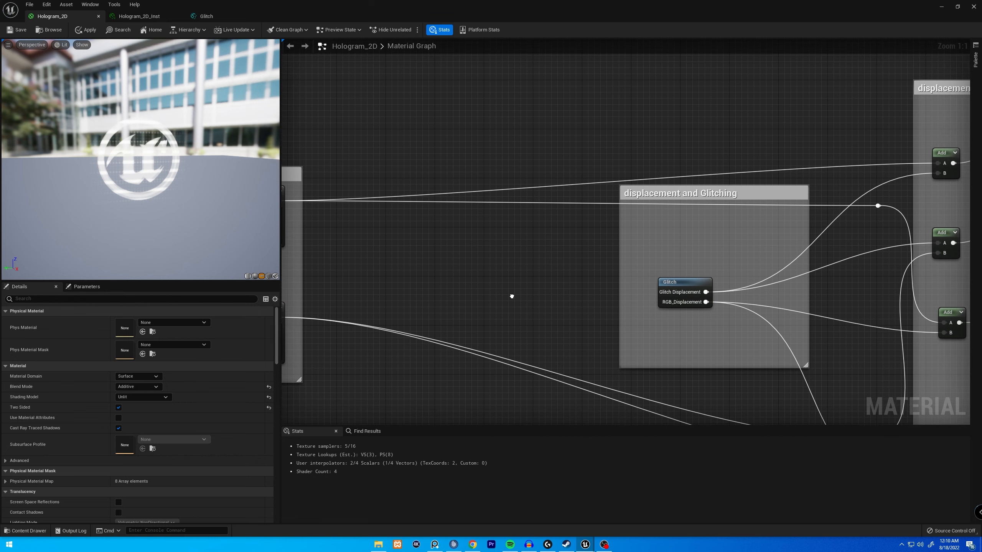
pyautogui.moveTo(665, 255); pyautogui.dragTo(626, 222, button='right')
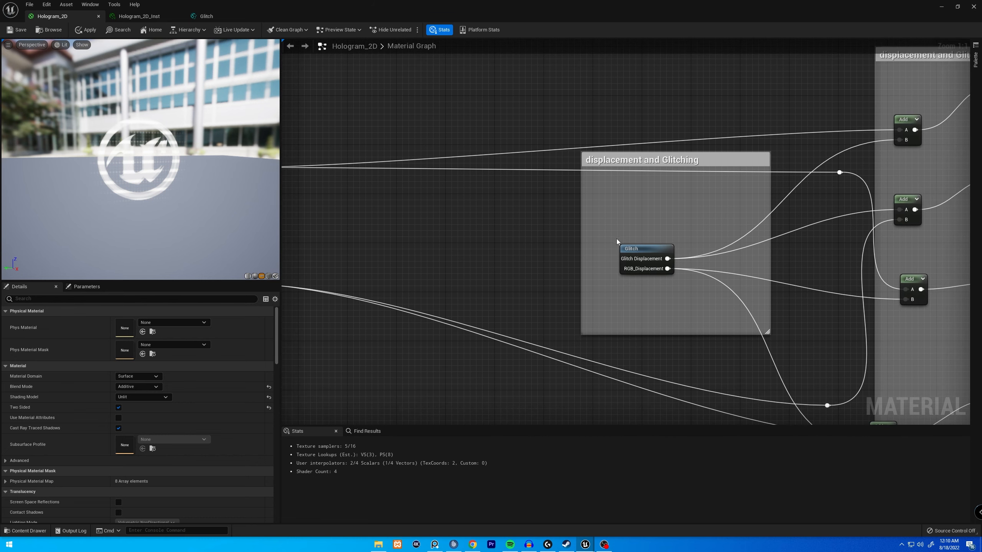
pyautogui.moveTo(669, 160); pyautogui.dragTo(571, 184)
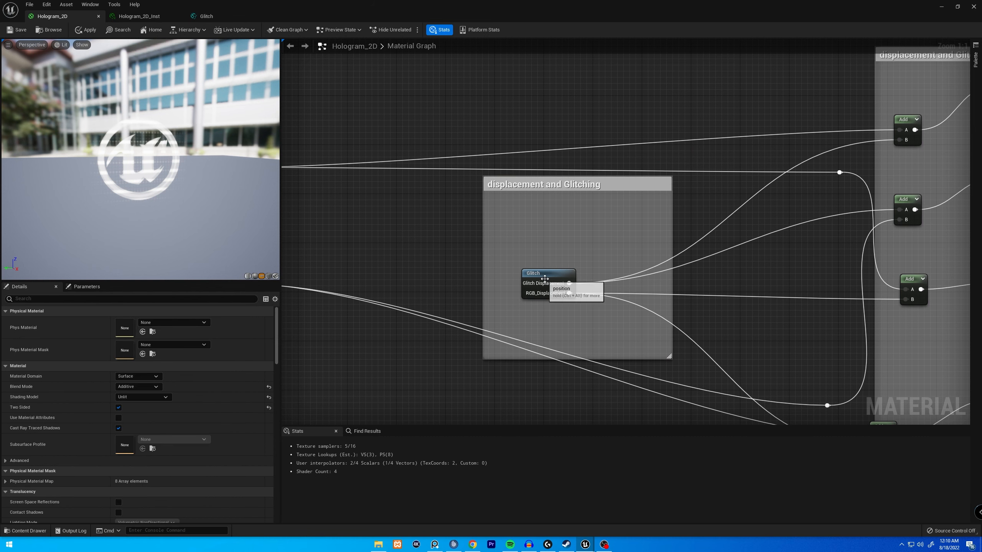
pyautogui.click(576, 266)
pyautogui.moveTo(576, 266); pyautogui.dragTo(559, 259)
pyautogui.click(509, 282)
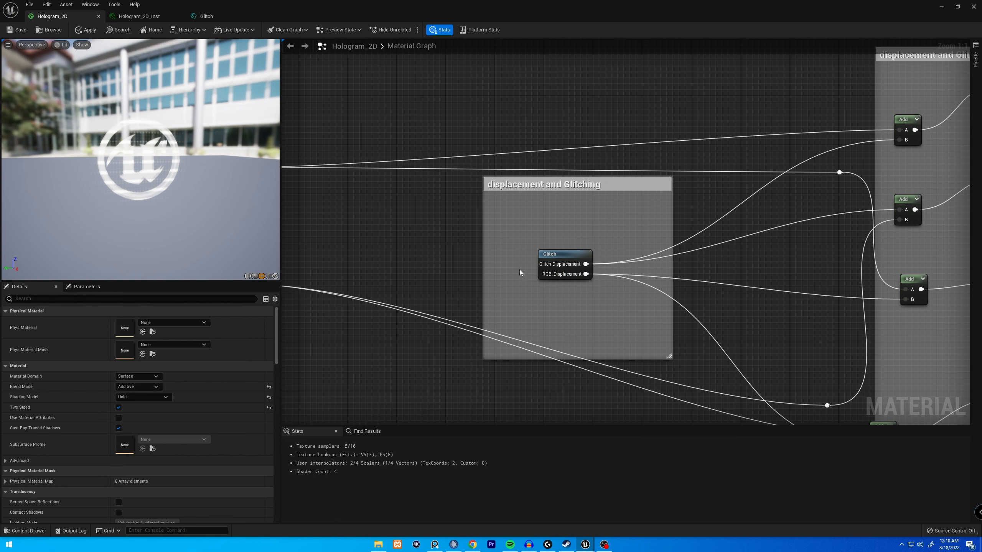
# Step: Open the Glitch material function from its node in the displacement and Glitching group
pyautogui.scroll(-3, 524, 266)
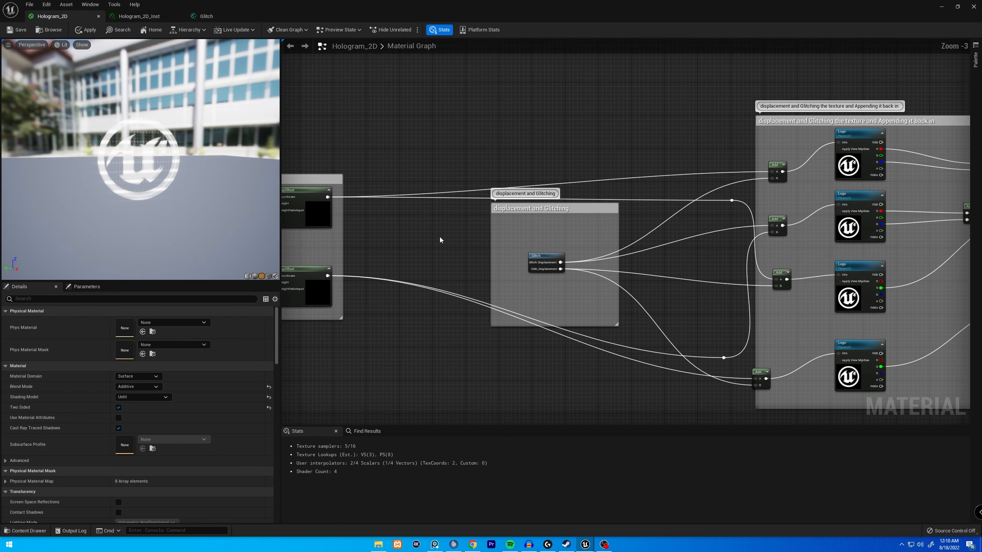
pyautogui.scroll(3, 500, 276)
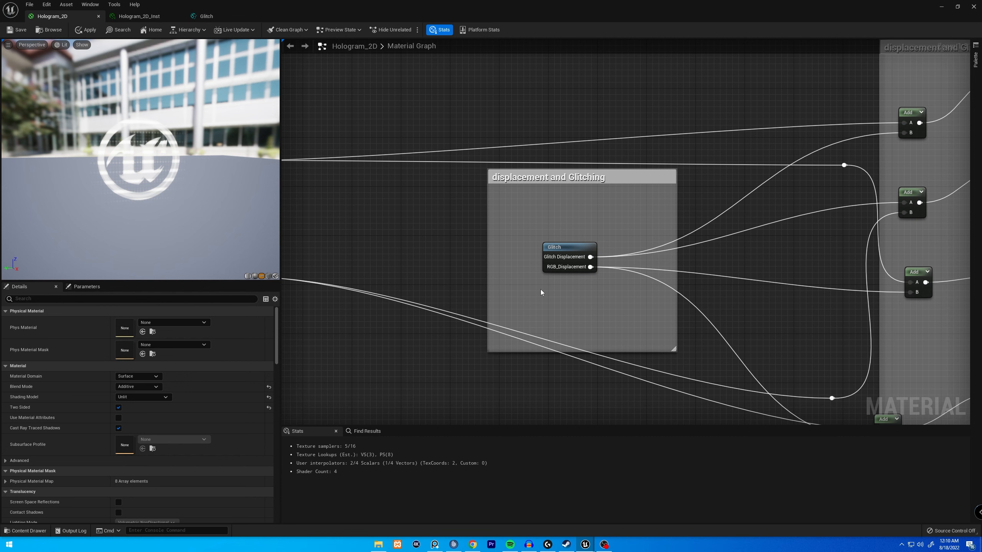
pyautogui.doubleClick(557, 248)
pyautogui.scroll(-5, 592, 247)
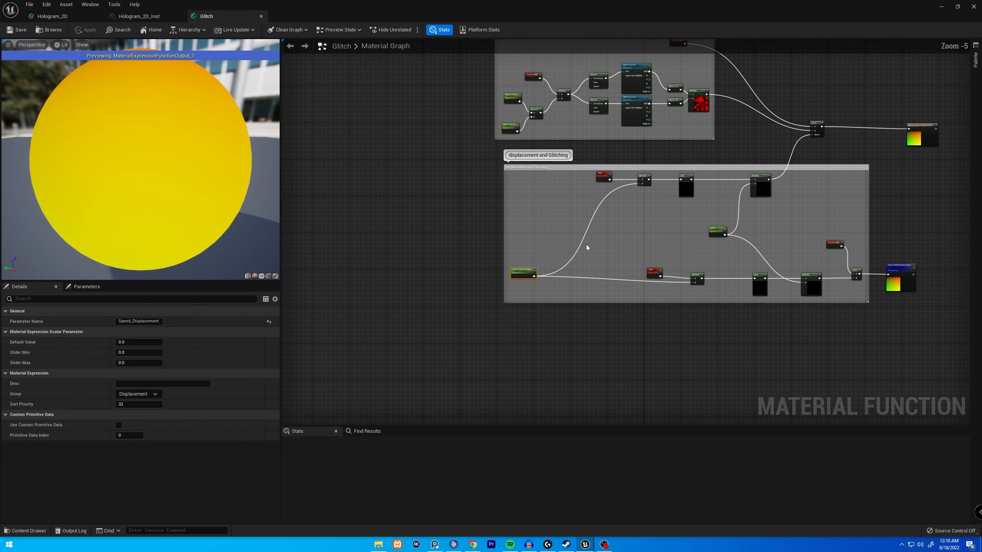
# Step: In the Glitch Texture group, shift the Append node slightly toward Multiply and align Glitch_Tex_Y beneath Glitch_Tex_X
pyautogui.moveTo(602, 227); pyautogui.dragTo(524, 309, button='right')
pyautogui.scroll(2, 523, 220)
pyautogui.scroll(2, 523, 220)
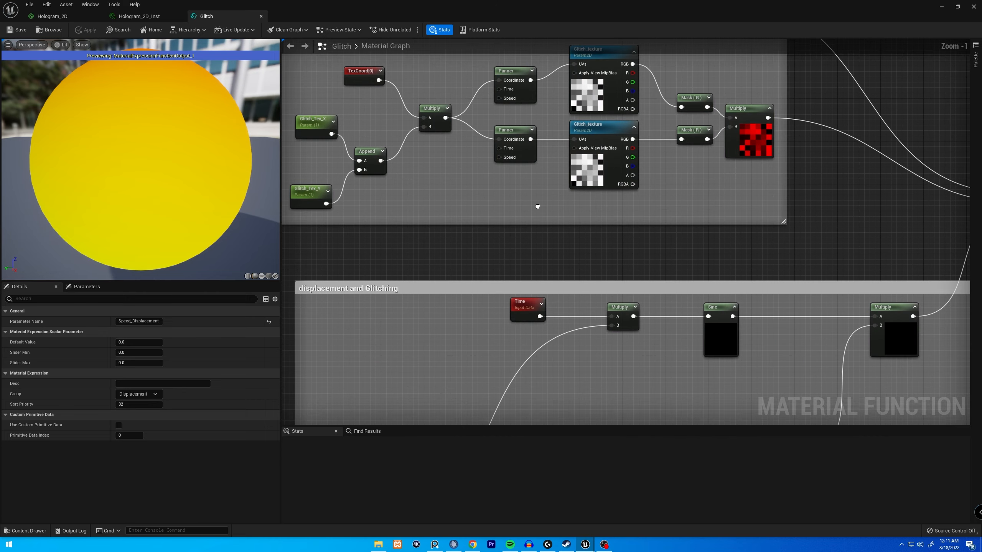
pyautogui.moveTo(537, 209); pyautogui.dragTo(581, 357, button='right')
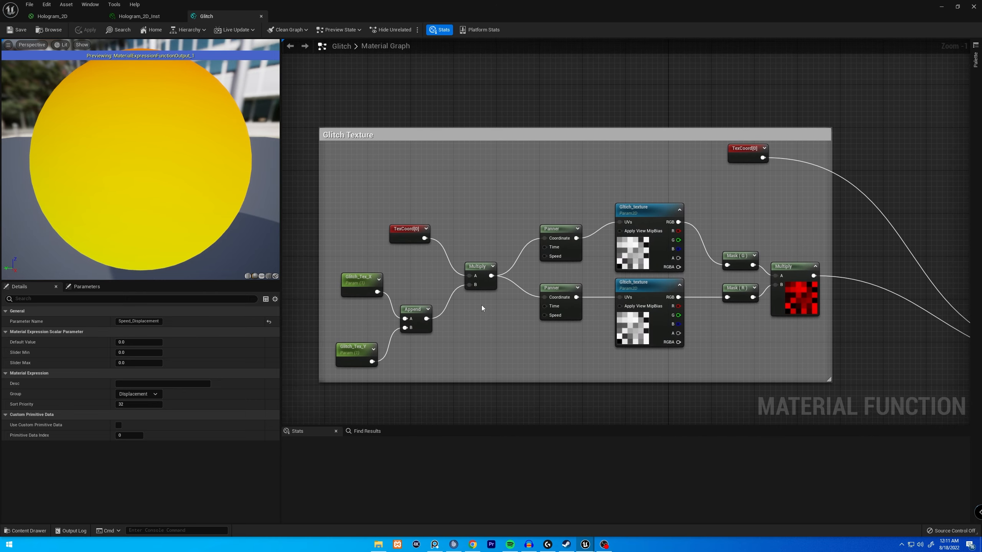
pyautogui.moveTo(415, 310); pyautogui.dragTo(426, 310)
pyautogui.moveTo(358, 358); pyautogui.dragTo(362, 358)
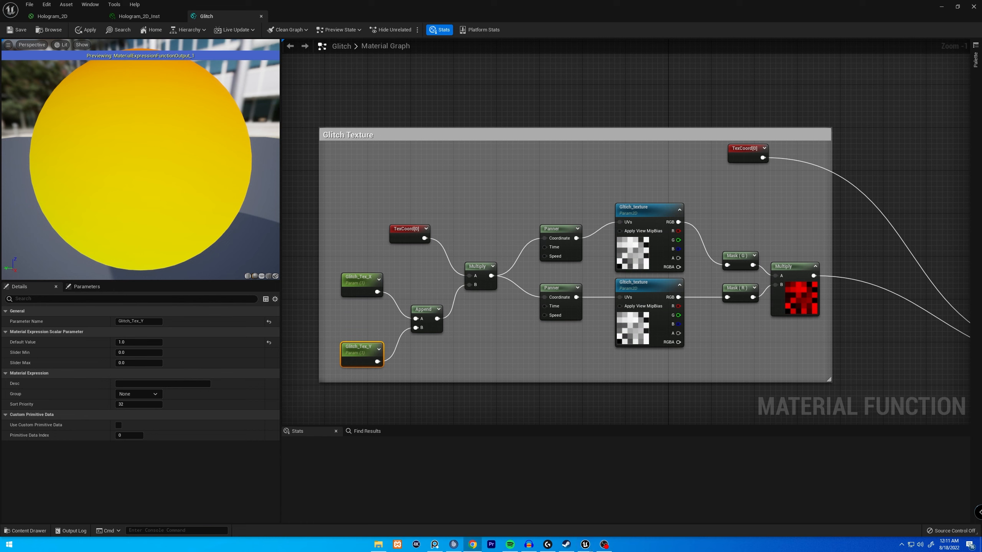
# Step: Switch to the browser, review the UE4 tweets on tile glitching, and open the one about chromatic aberration
pyautogui.moveTo(981, 173); pyautogui.dragTo(692, 75)
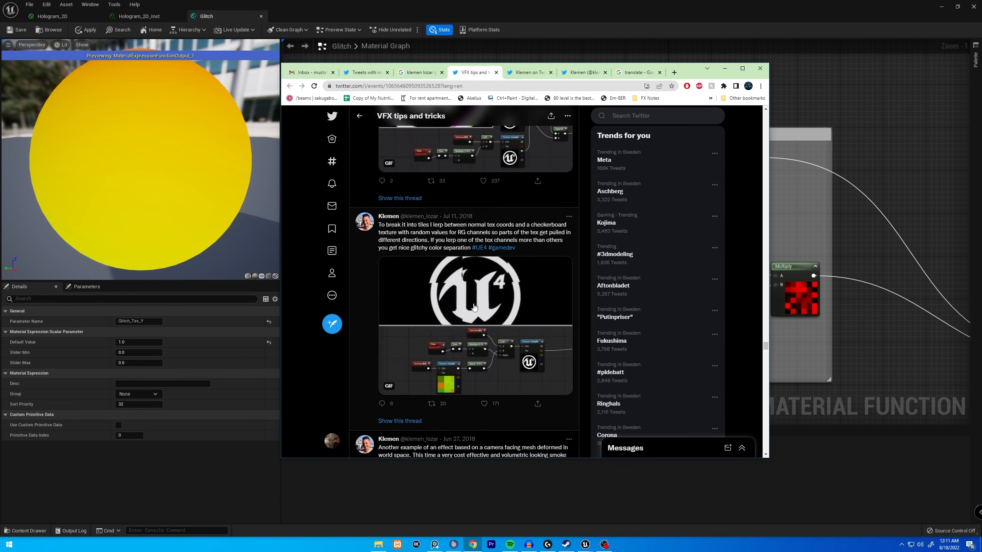
pyautogui.scroll(3, 469, 277)
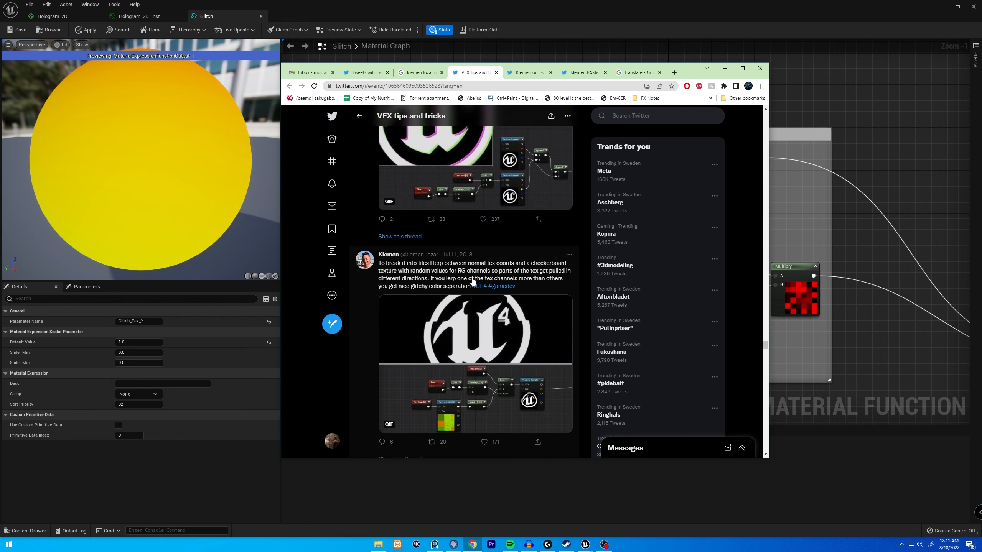
pyautogui.scroll(-3, 475, 280)
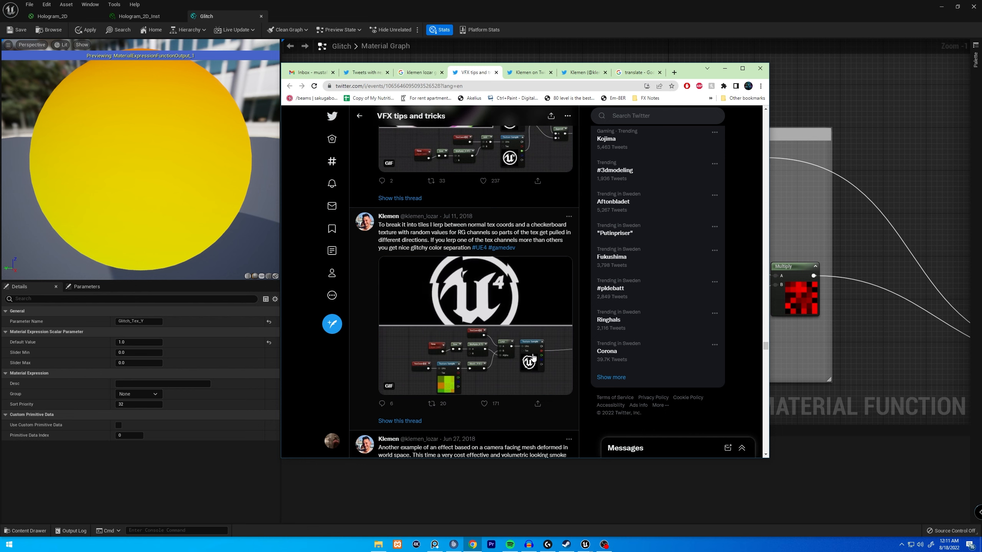
pyautogui.scroll(4, 512, 299)
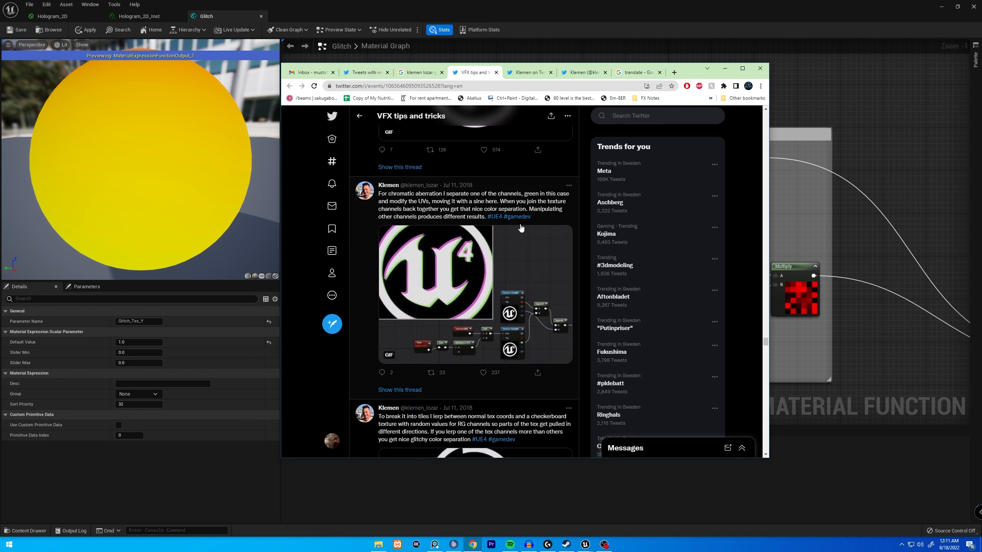
pyautogui.click(520, 228)
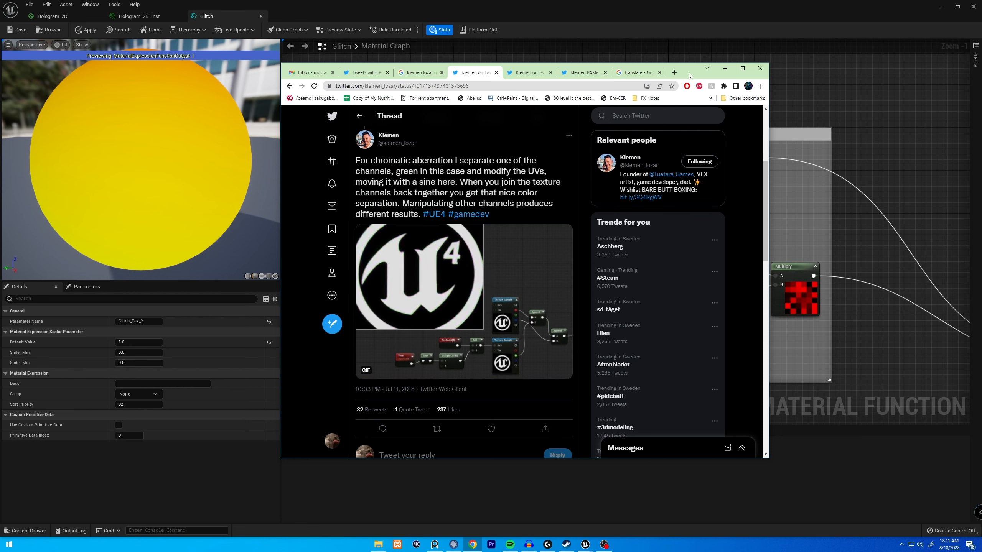
# Step: Move the browser off the graph, then temporarily preview the Glitch Texture group's final Multiply node on a plane mesh
pyautogui.moveTo(691, 75); pyautogui.dragTo(901, 551)
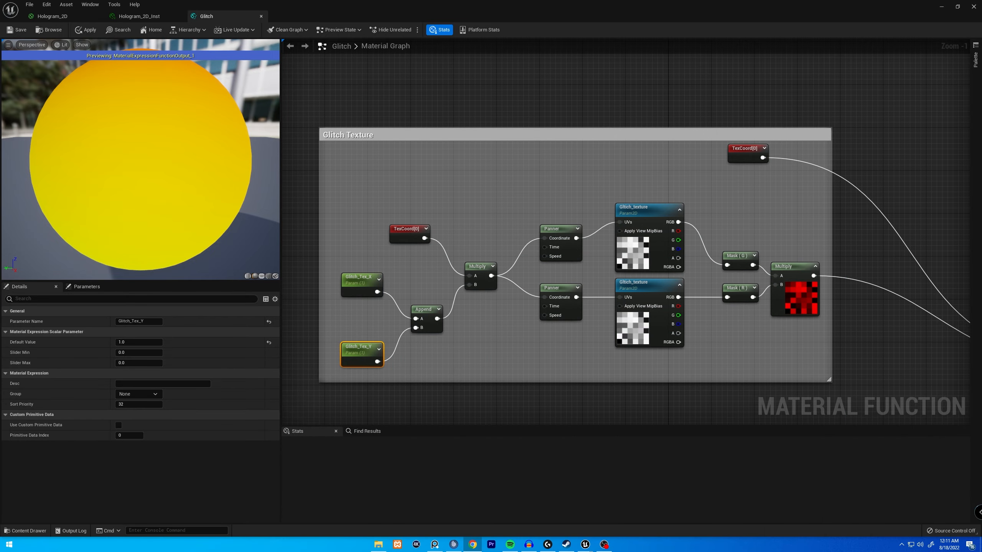
pyautogui.click(841, 344)
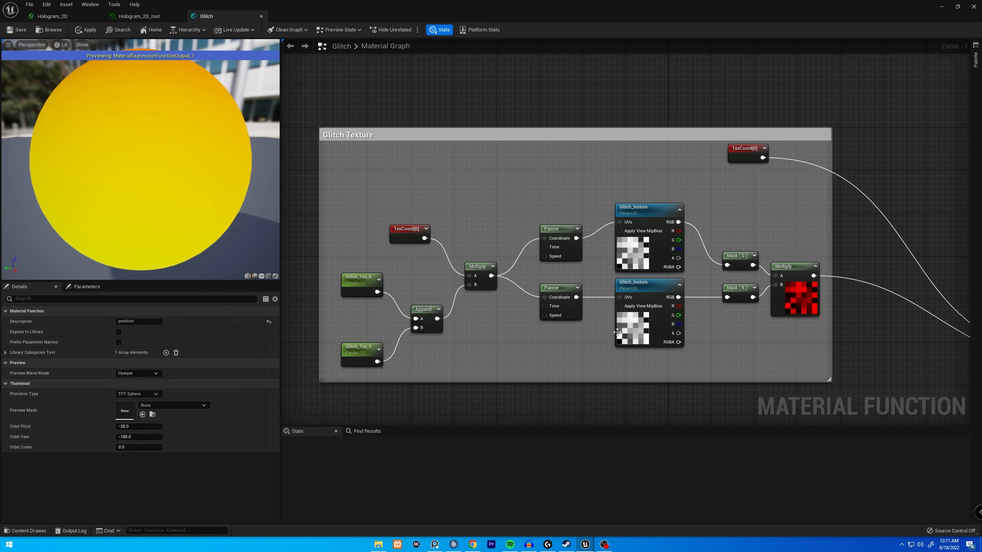
pyautogui.moveTo(617, 333); pyautogui.dragTo(481, 281, button='right')
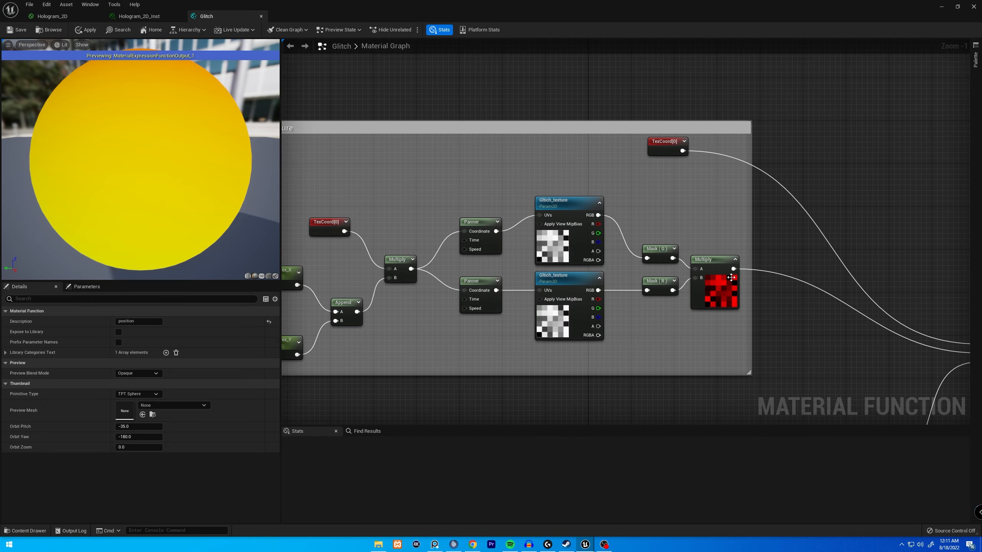
pyautogui.rightClick(722, 262)
pyautogui.click(769, 275)
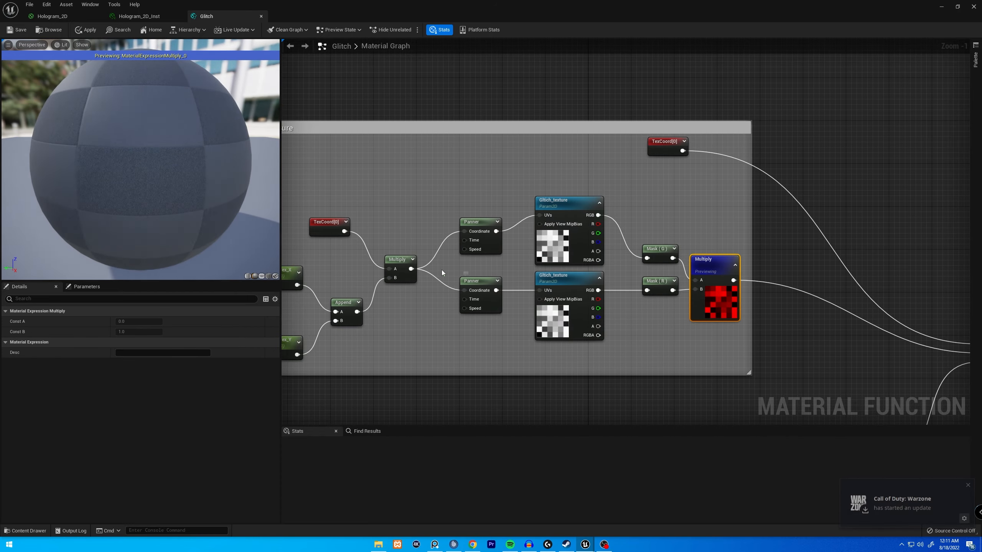
pyautogui.click(261, 277)
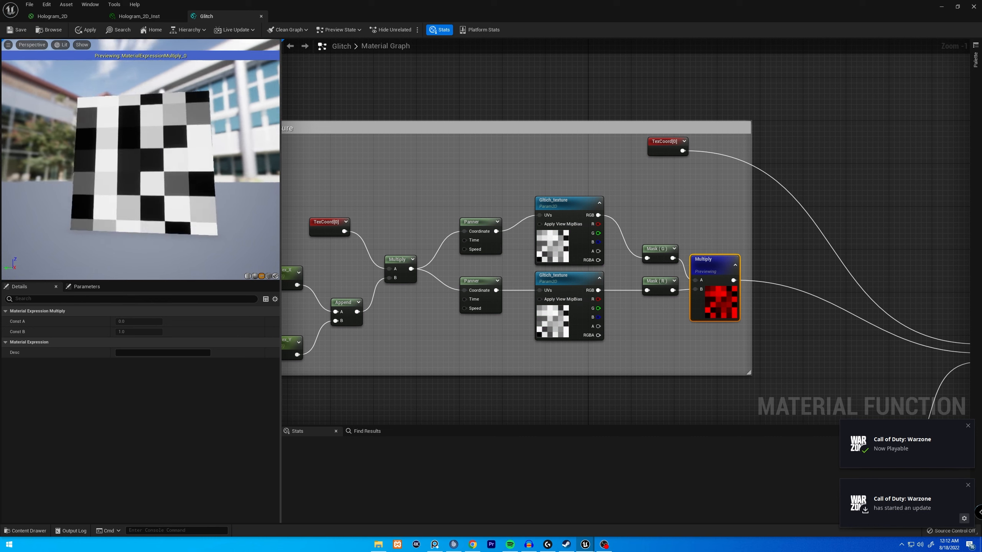
pyautogui.rightClick(708, 258)
pyautogui.click(756, 280)
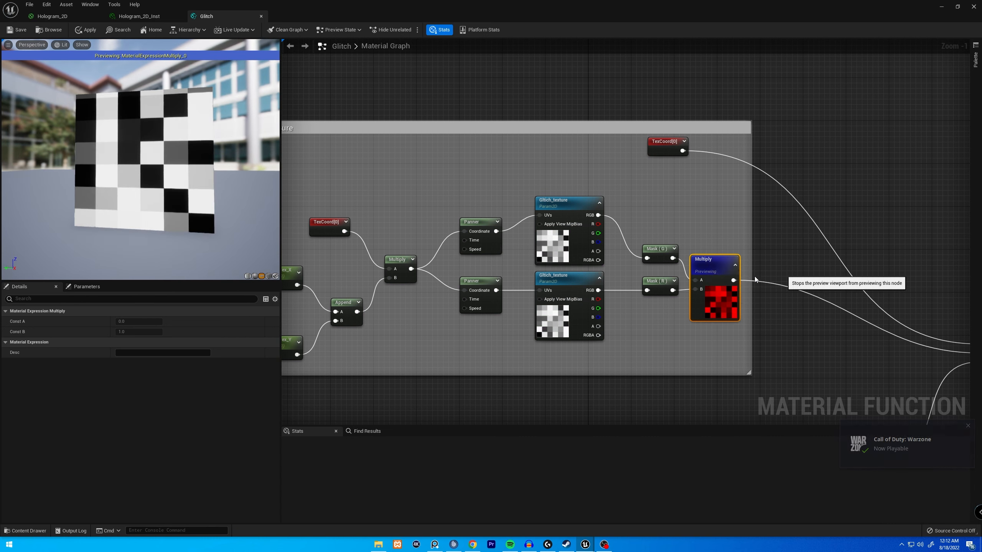
pyautogui.click(801, 348)
# Step: In the Glitch Texture group, move the Mask (G) and Mask (R) nodes closer to their Glitch_texture samples, one above the other
pyautogui.moveTo(826, 356); pyautogui.dragTo(813, 350, button='right')
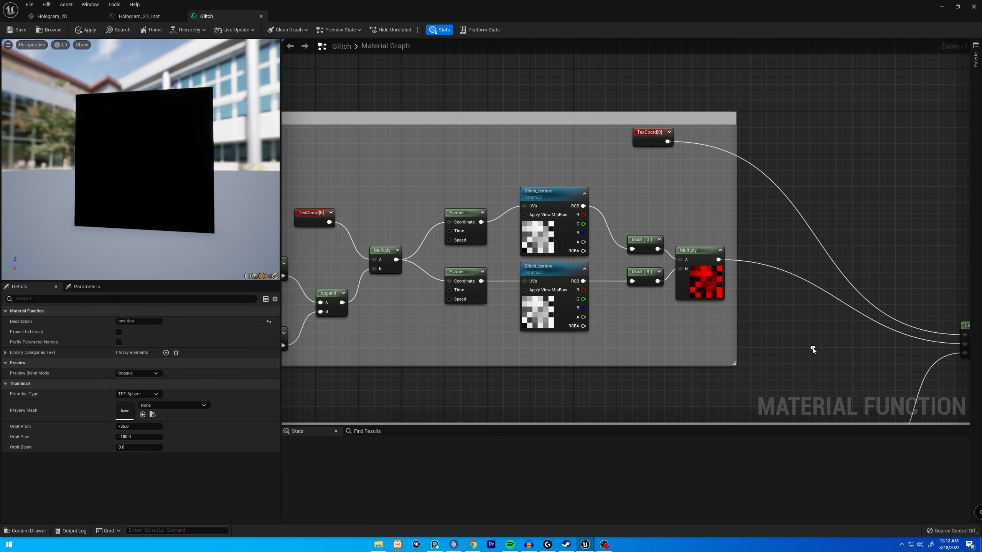
pyautogui.moveTo(642, 241); pyautogui.dragTo(627, 214)
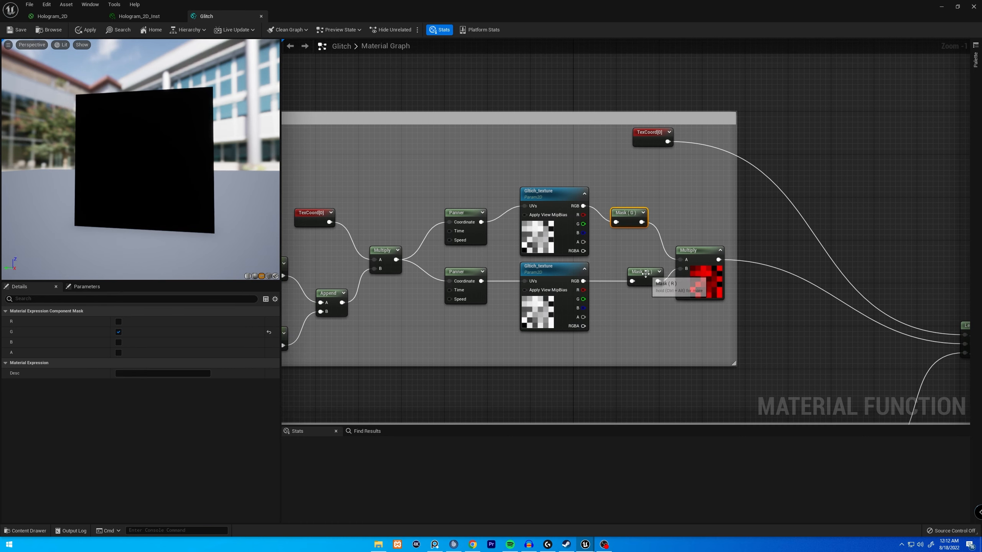
pyautogui.moveTo(646, 274); pyautogui.dragTo(630, 277)
pyautogui.click(715, 349)
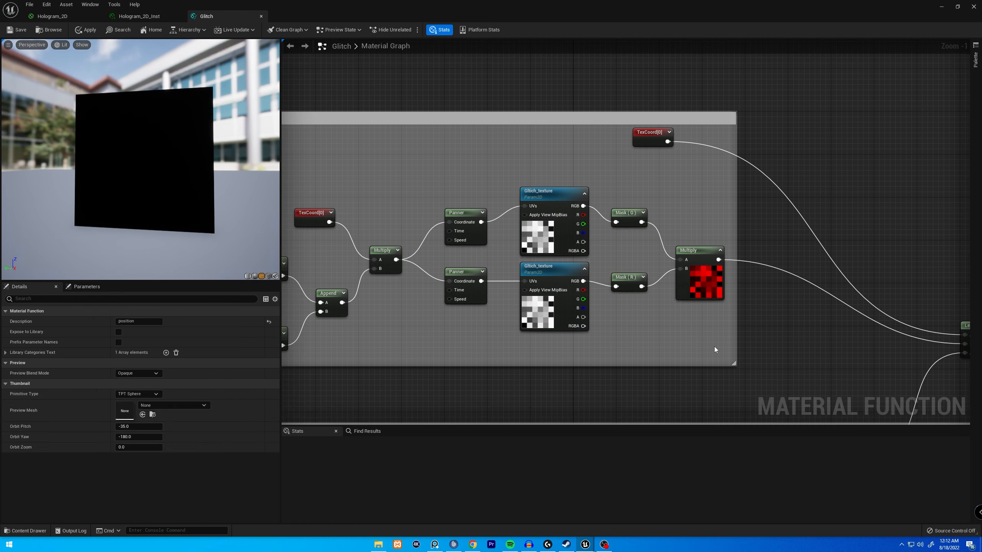
# Step: Move the upper TexCoord node to just above the Glitch Texture group's final Multiply and select the Lerp they both feed
pyautogui.click(710, 292)
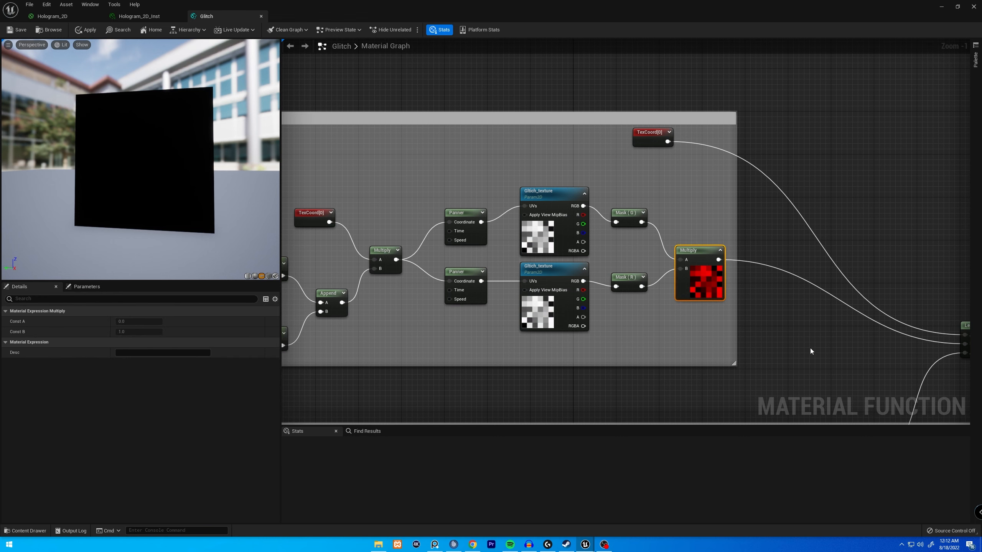
pyautogui.scroll(-2, 812, 350)
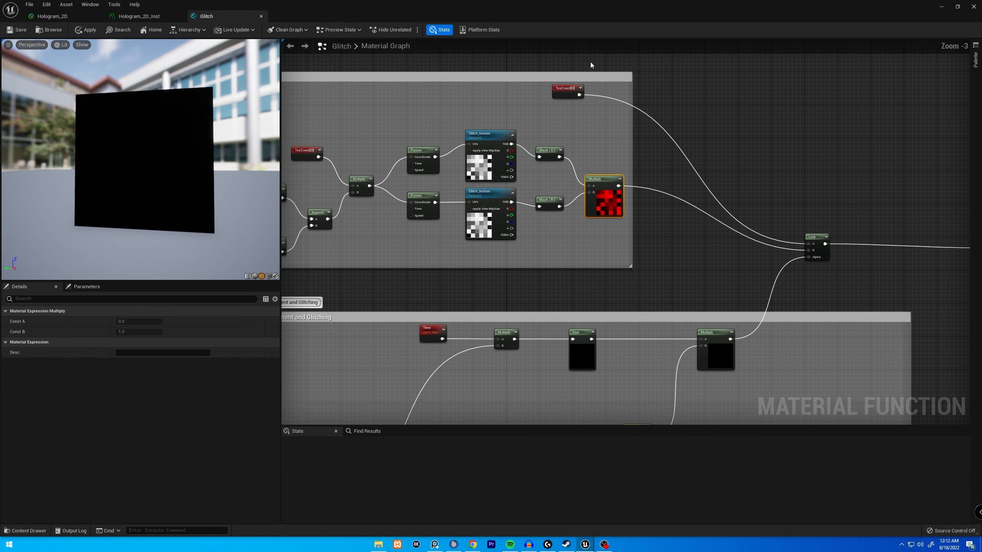
pyautogui.click(567, 92)
pyautogui.moveTo(565, 90); pyautogui.dragTo(594, 160)
pyautogui.click(818, 242)
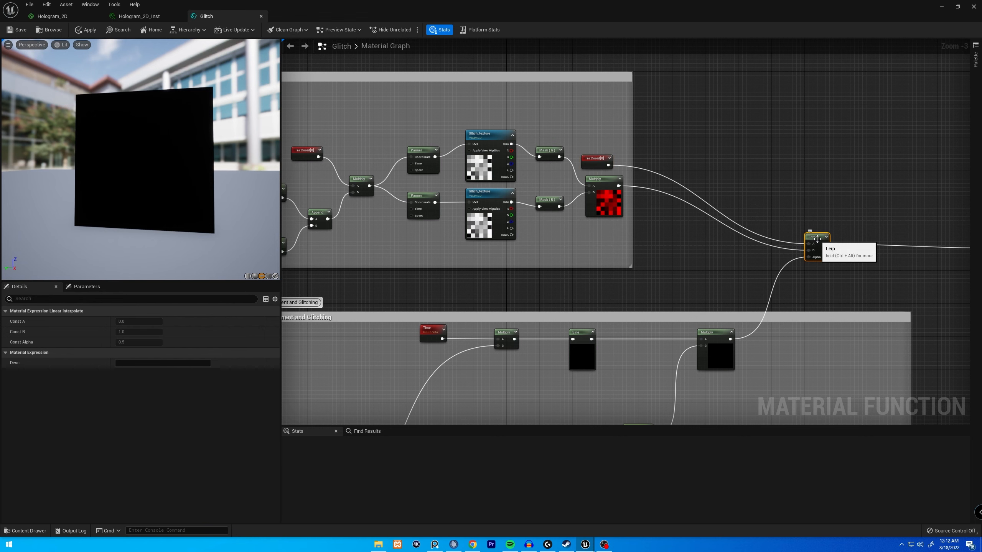
# Step: In the displacement and Glitching group, preview the upper Sine node and the Multiply node that follows it
pyautogui.moveTo(598, 312); pyautogui.dragTo(705, 171, button='right')
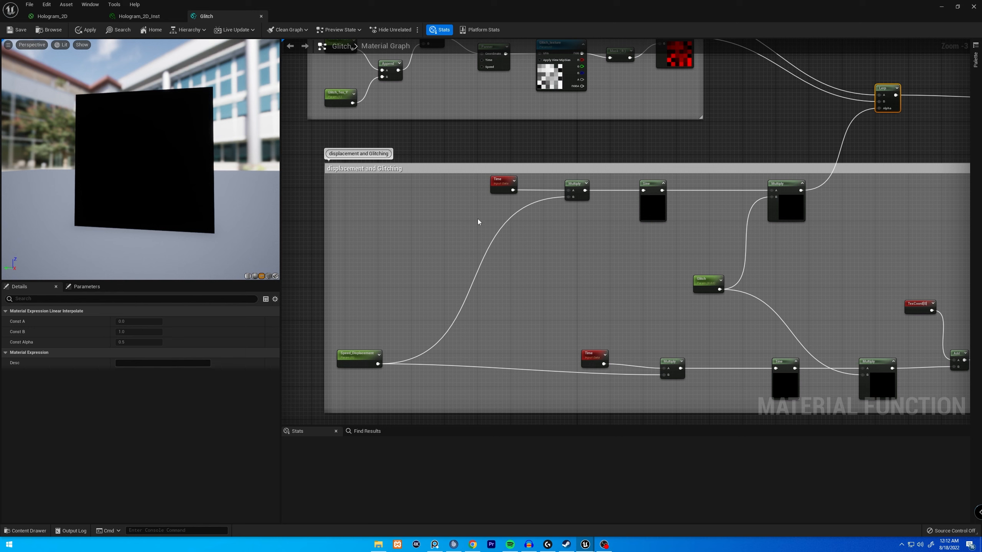
pyautogui.rightClick(656, 204)
pyautogui.click(686, 219)
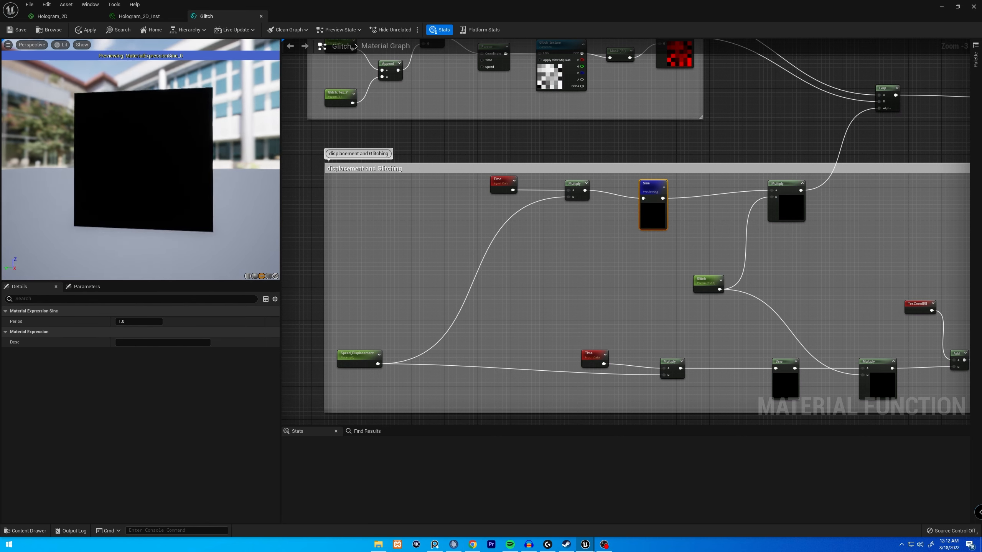
pyautogui.rightClick(789, 186)
pyautogui.click(830, 201)
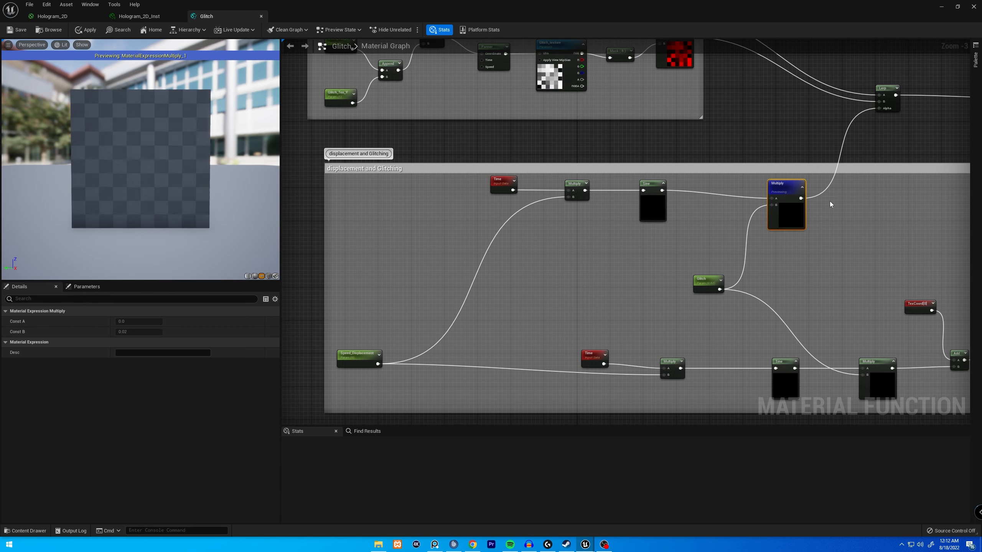
# Step: Set the Speed_Displacement parameter's default value to 1500
pyautogui.click(356, 356)
pyautogui.click(139, 342)
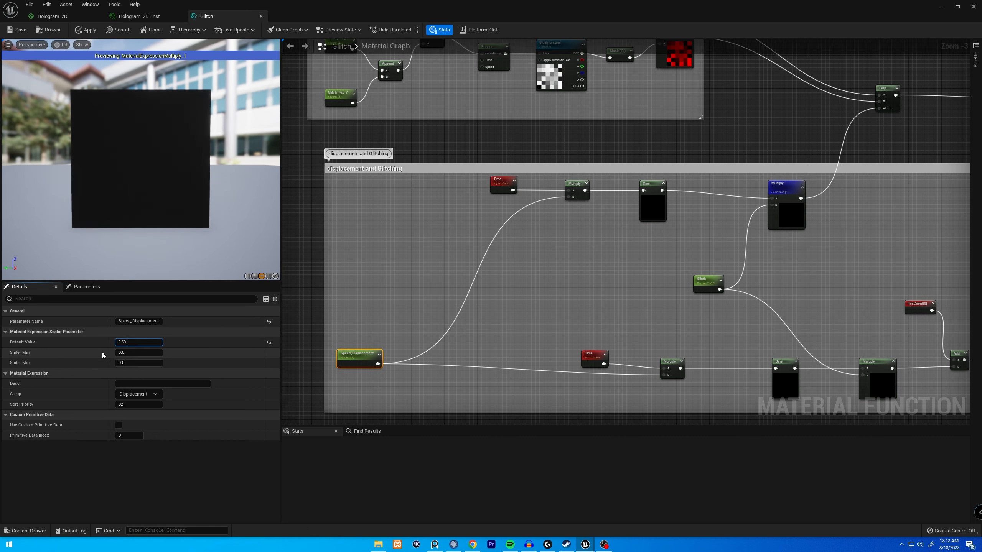
pyautogui.write('1500')
pyautogui.press('Return')
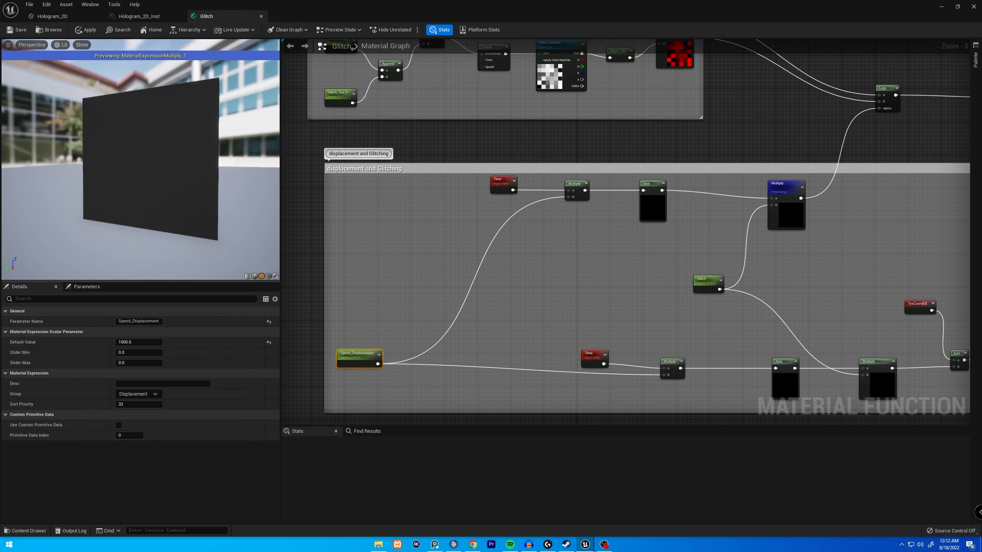
# Step: Preview the Lerp node that feeds the glitch displacement output and inspect its result on the preview plane up close
pyautogui.moveTo(804, 245); pyautogui.dragTo(703, 290, button='right')
pyautogui.rightClick(787, 141)
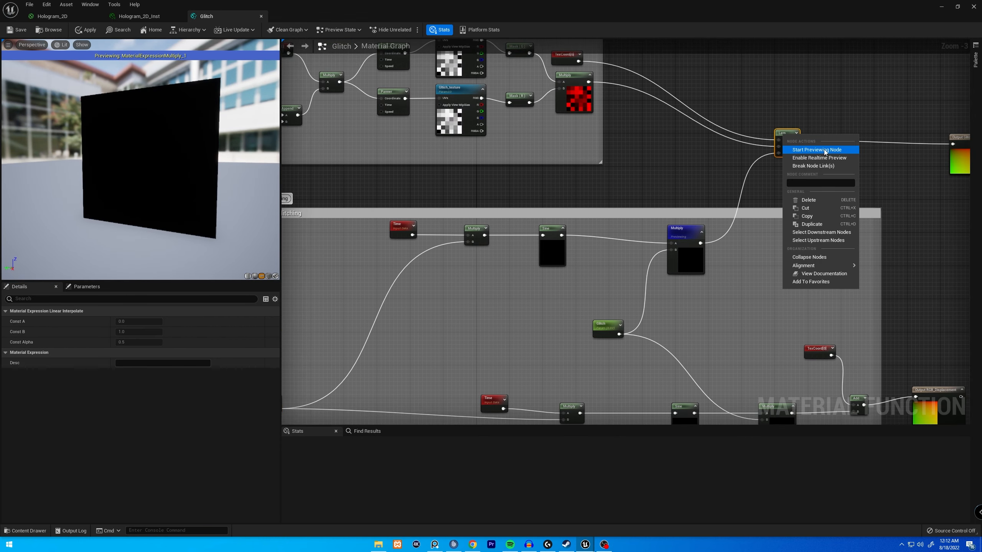
pyautogui.click(820, 149)
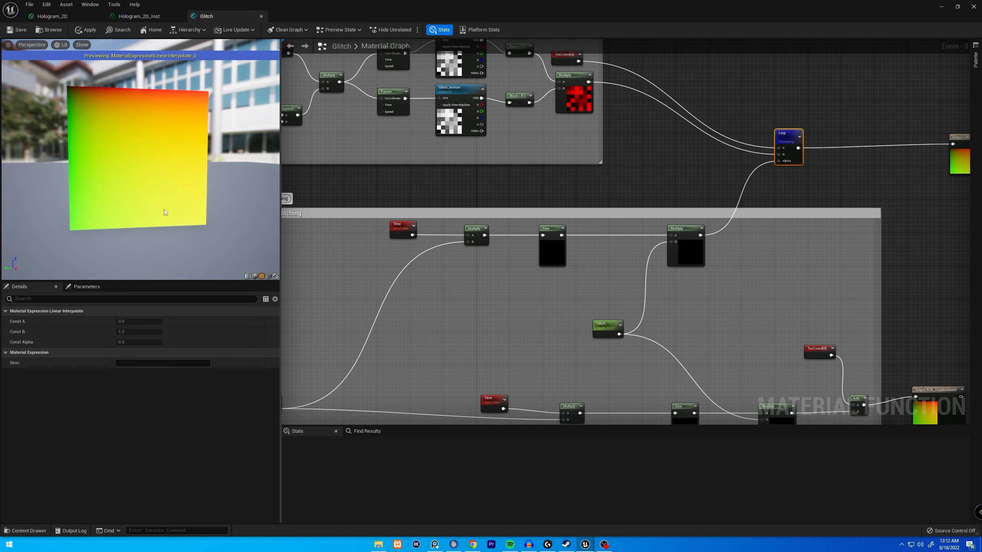
pyautogui.moveTo(105, 120); pyautogui.dragTo(90, 116)
pyautogui.moveTo(103, 117)
pyautogui.mouseDown(button='right')
pyautogui.moveTo(103, 151)
pyautogui.moveTo(103, 123)
pyautogui.mouseUp(button='right')
pyautogui.moveTo(110, 126); pyautogui.dragTo(118, 125)
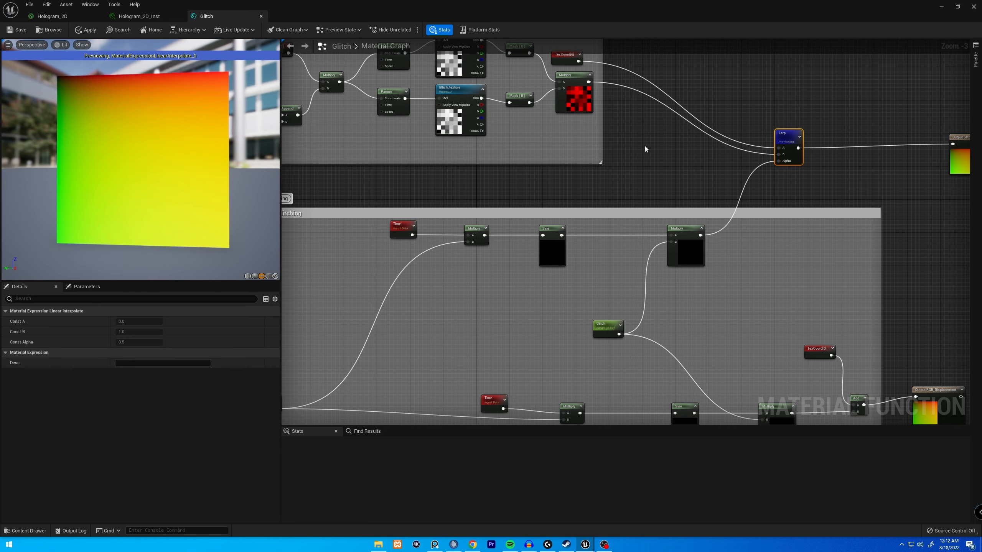
# Step: Set the Glitch parameter's default value to 0.9 and stop previewing the Lerp node
pyautogui.moveTo(661, 185); pyautogui.dragTo(710, 134, button='right')
pyautogui.click(655, 273)
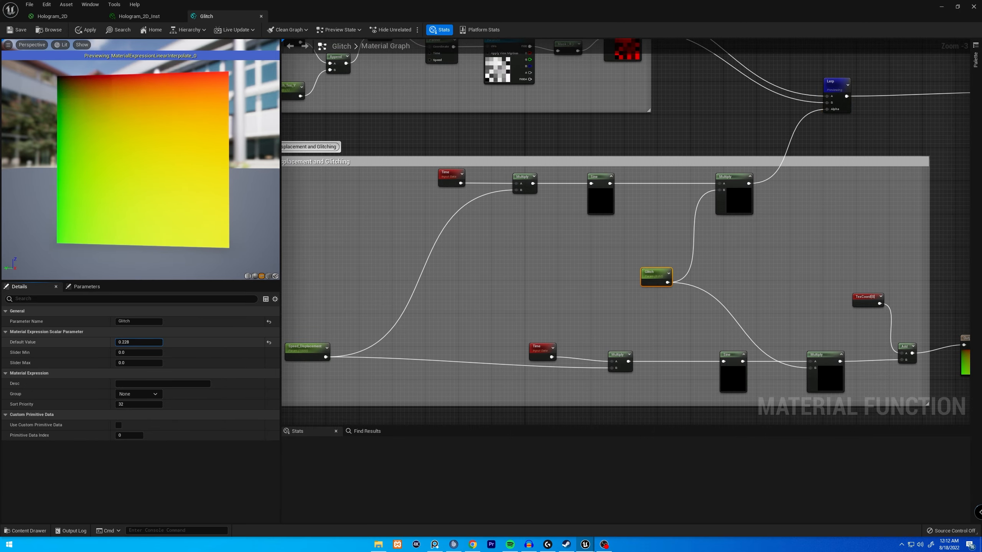
pyautogui.moveTo(131, 344); pyautogui.dragTo(149, 344)
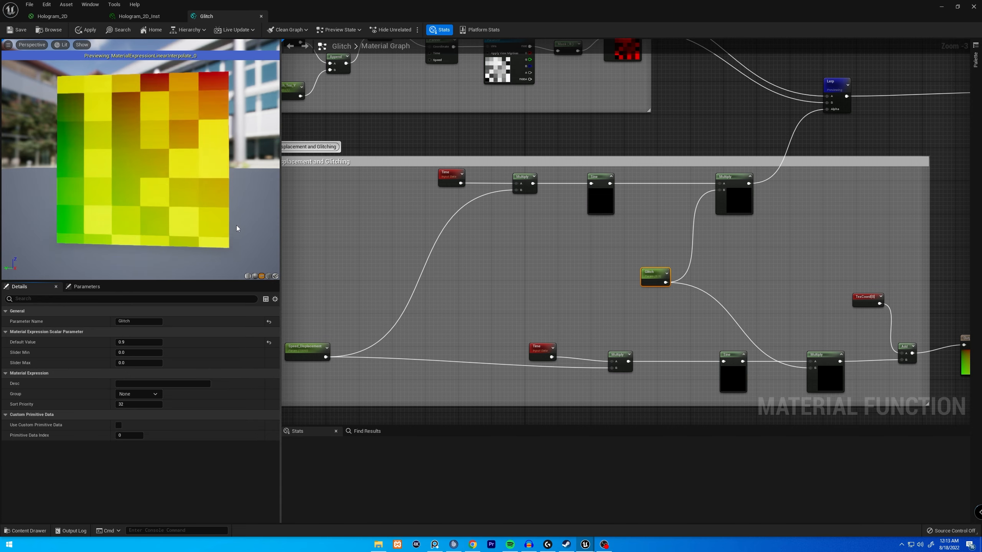
pyautogui.click(731, 257)
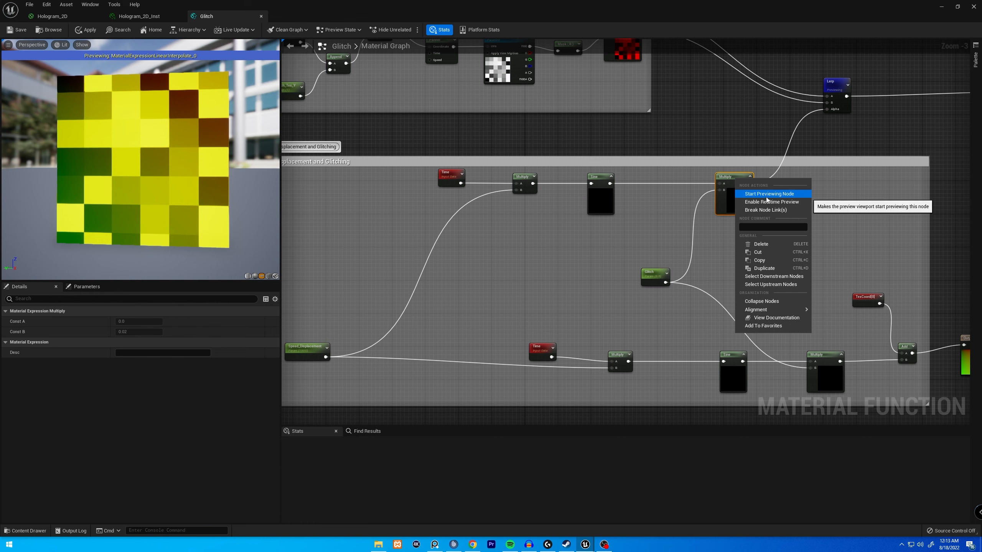
pyautogui.rightClick(839, 92)
pyautogui.click(878, 103)
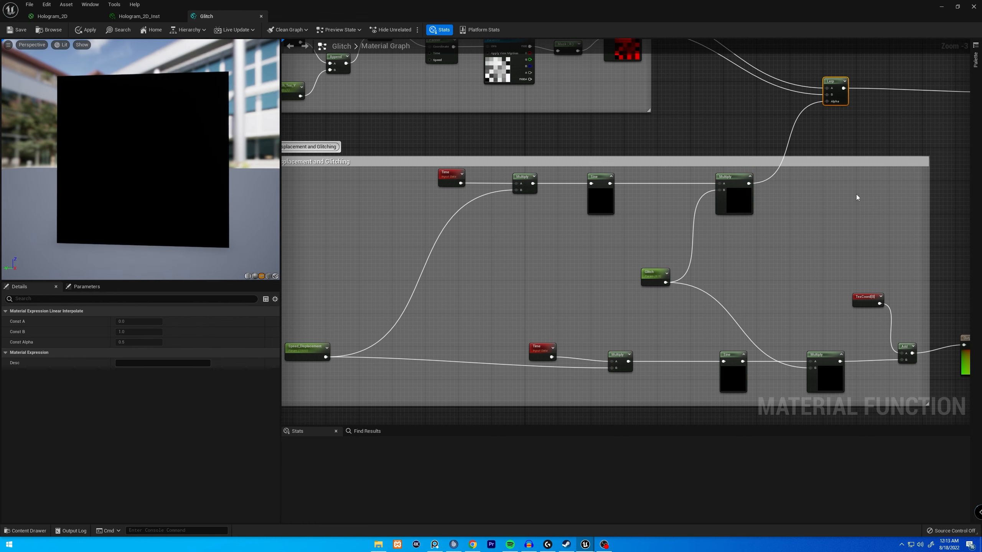
# Step: Temporarily preview the Add node that feeds Output RGB_Displacement to examine the RGB displacement of the texture coordinates
pyautogui.moveTo(854, 197); pyautogui.dragTo(825, 129, button='right')
pyautogui.scroll(2, 597, 242)
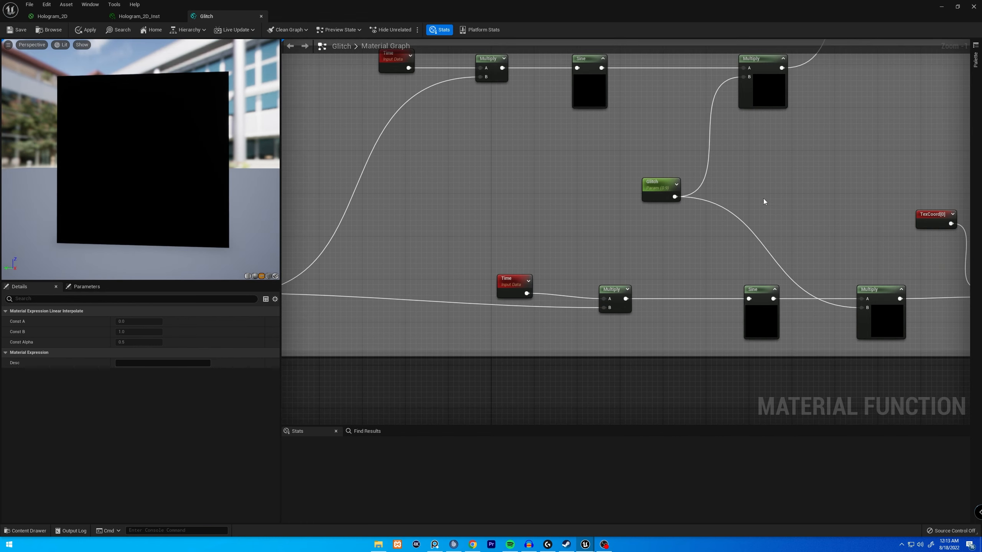
pyautogui.moveTo(796, 243); pyautogui.dragTo(568, 158, button='right')
pyautogui.moveTo(857, 219); pyautogui.dragTo(857, 229)
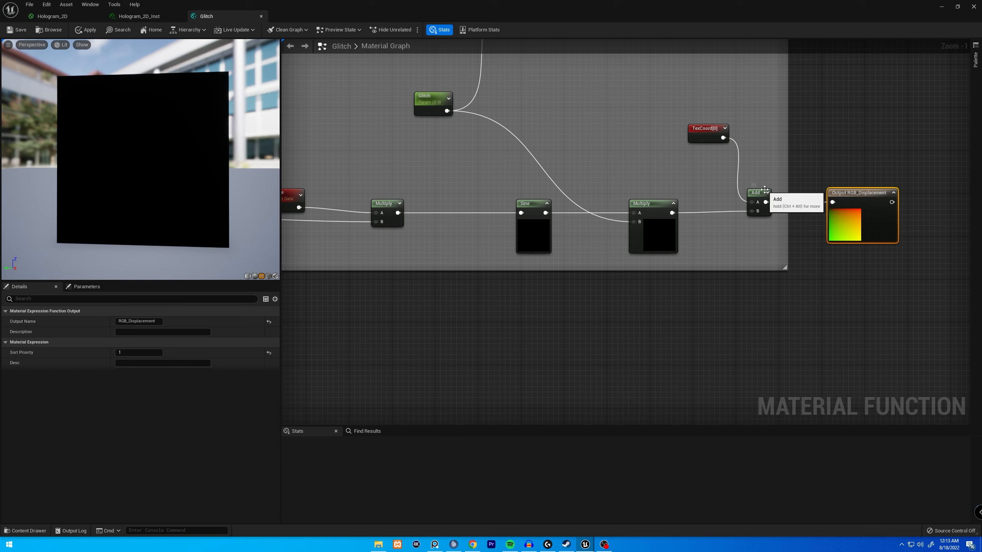
pyautogui.rightClick(759, 195)
pyautogui.click(789, 218)
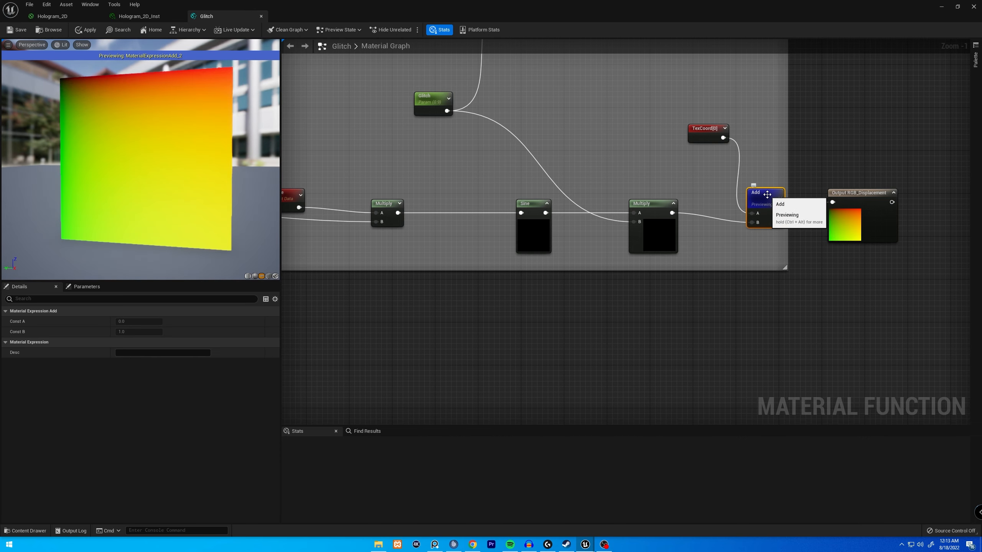
pyautogui.rightClick(767, 196)
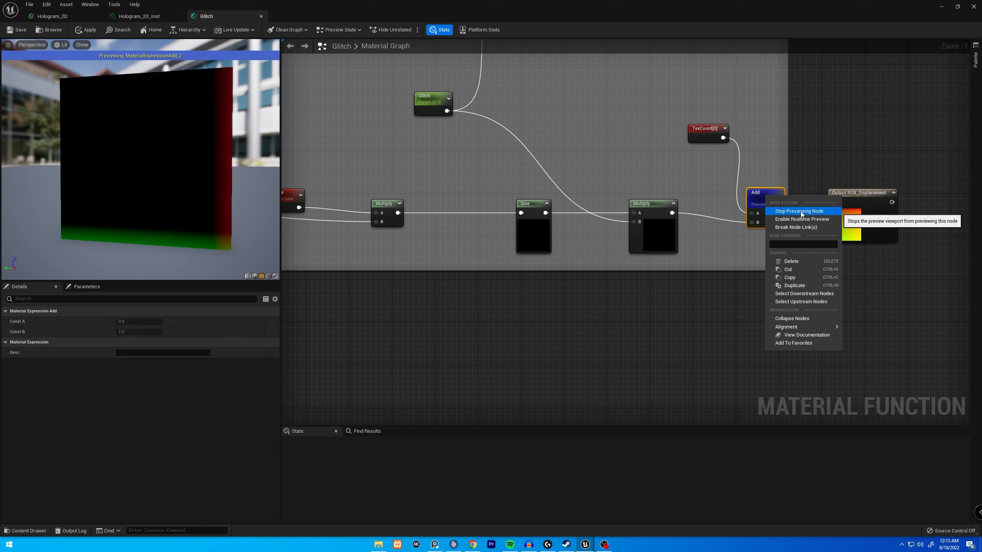
pyautogui.click(795, 211)
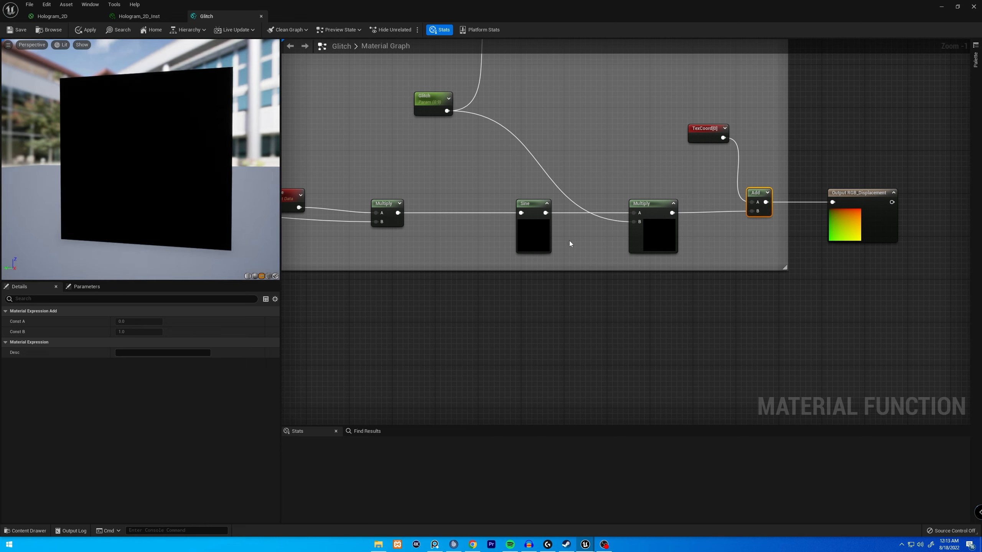
# Step: Review the Glitch function's two outputs and close the function without applying its changes, returning to the Hologram_2D graph
pyautogui.click(641, 188)
pyautogui.scroll(-5, 640, 188)
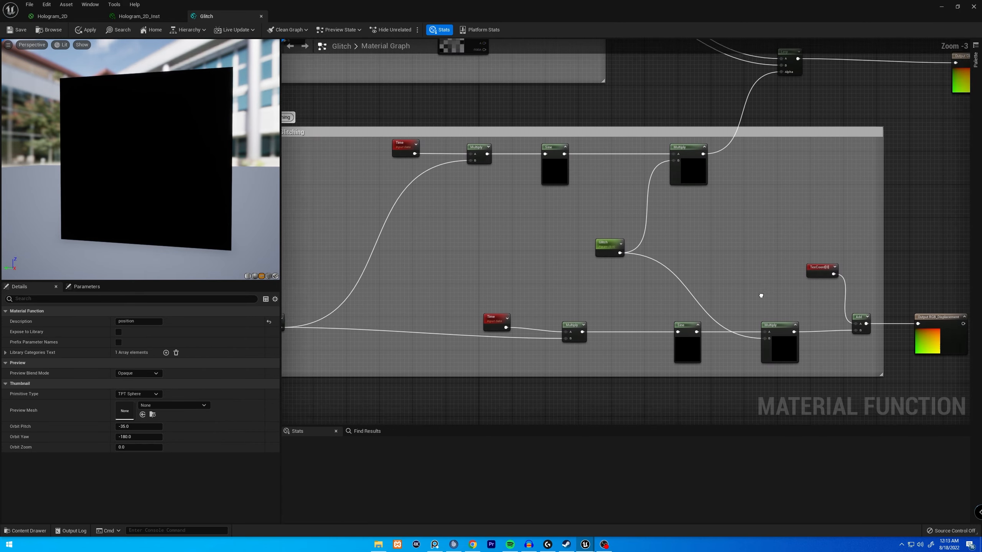
pyautogui.moveTo(753, 282); pyautogui.dragTo(754, 79, button='right')
pyautogui.scroll(4, 616, 205)
pyautogui.moveTo(844, 132); pyautogui.dragTo(528, 151, button='right')
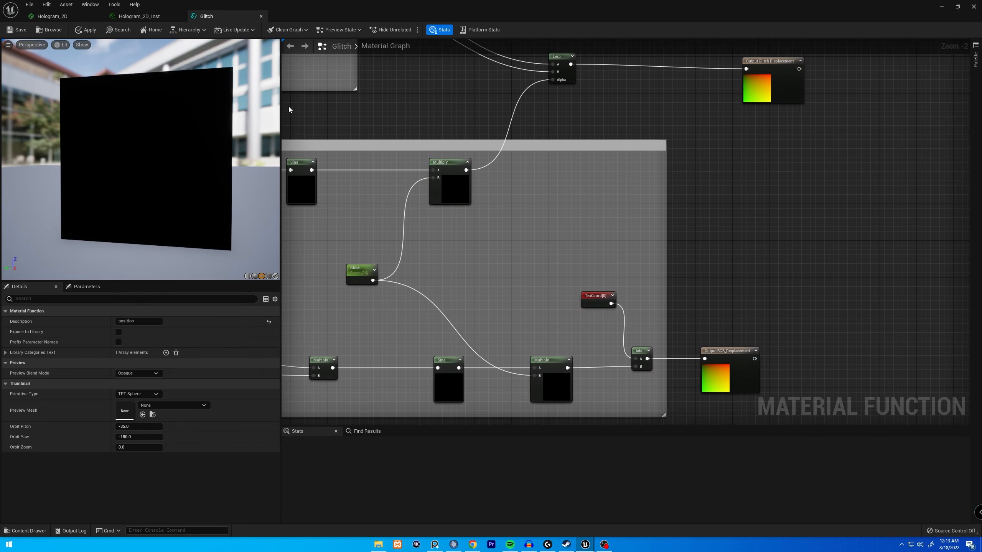
pyautogui.middleClick(224, 18)
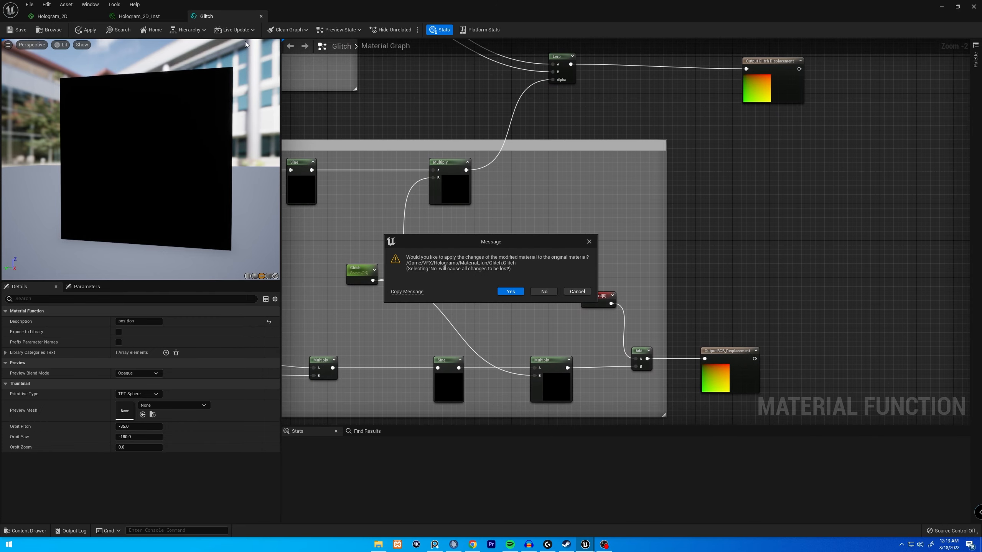
pyautogui.click(544, 291)
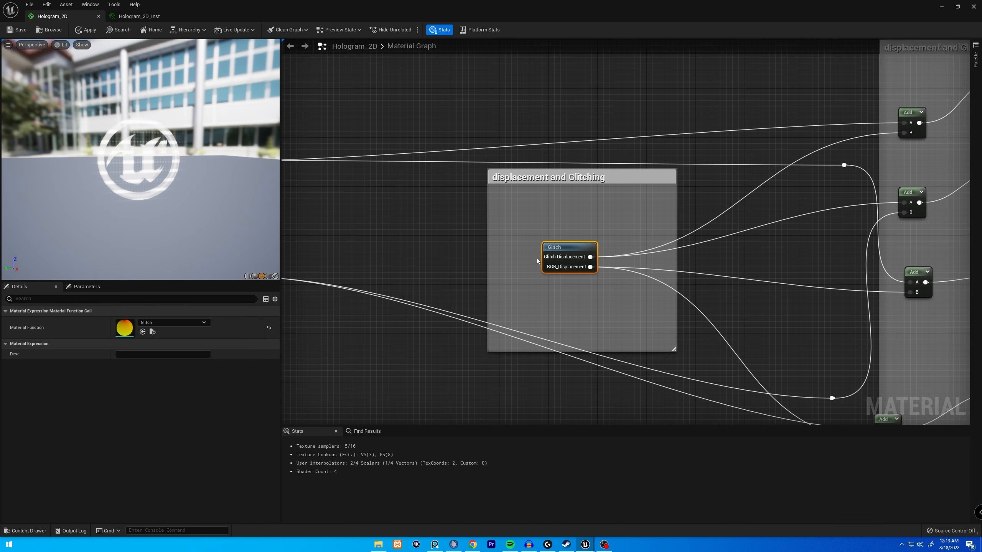
pyautogui.click(745, 240)
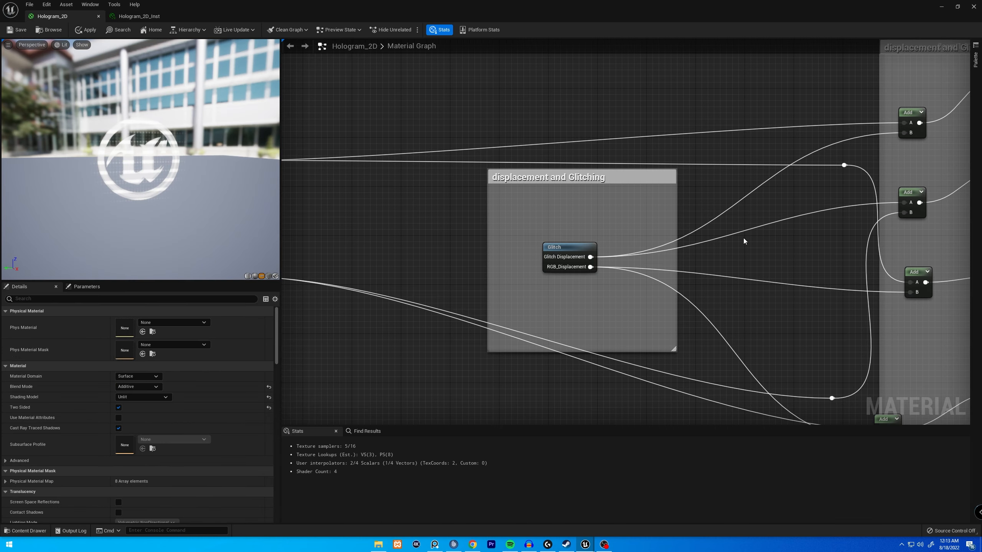
pyautogui.scroll(-2, 743, 224)
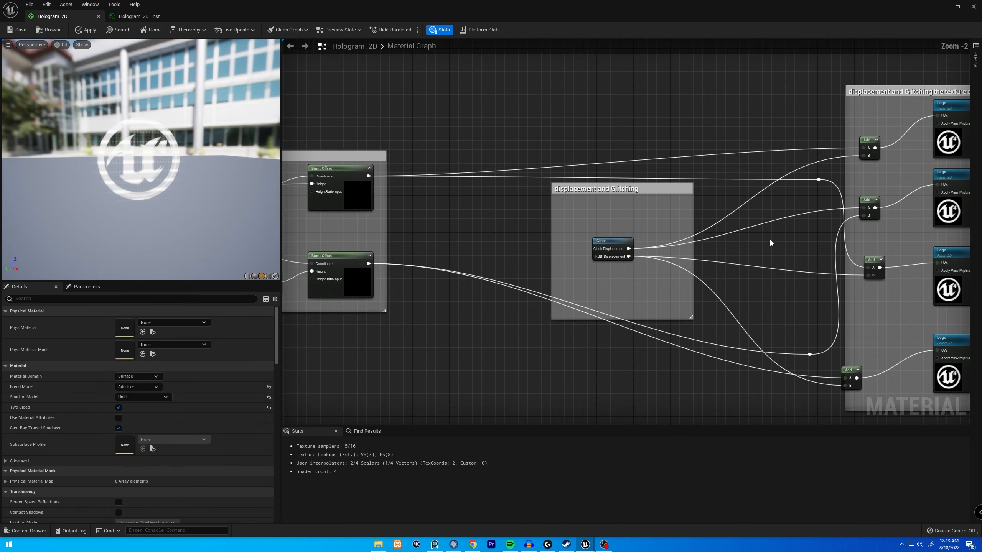
# Step: Preview the final Add node that combines the appended color channels of the displaced logo textures
pyautogui.moveTo(770, 239); pyautogui.dragTo(715, 230, button='right')
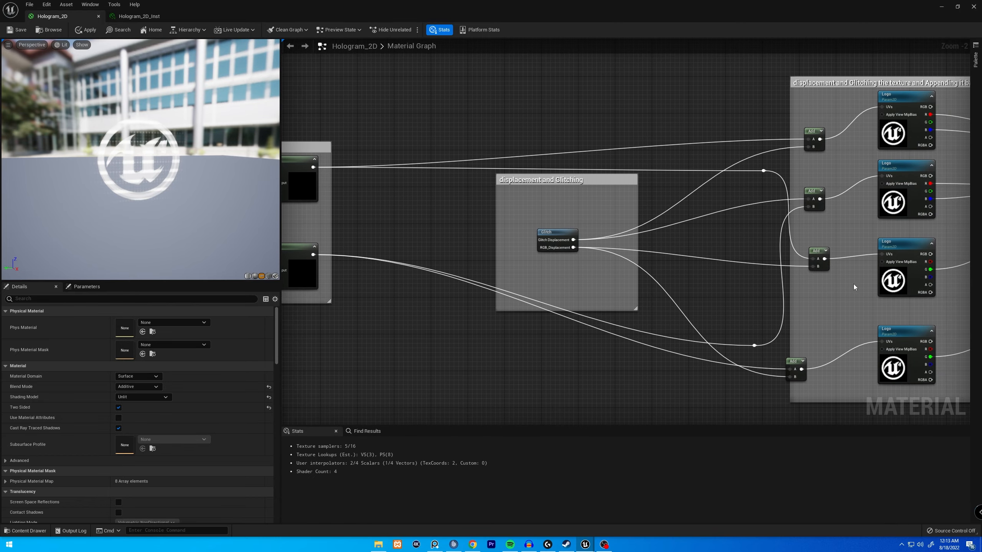
pyautogui.moveTo(717, 274); pyautogui.dragTo(721, 275, button='right')
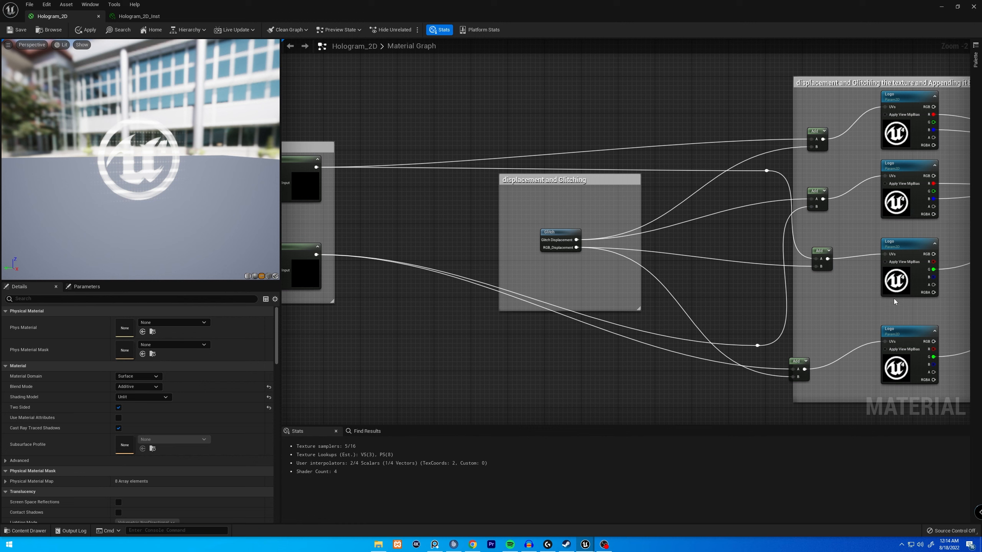
pyautogui.moveTo(943, 244); pyautogui.dragTo(610, 238, button='right')
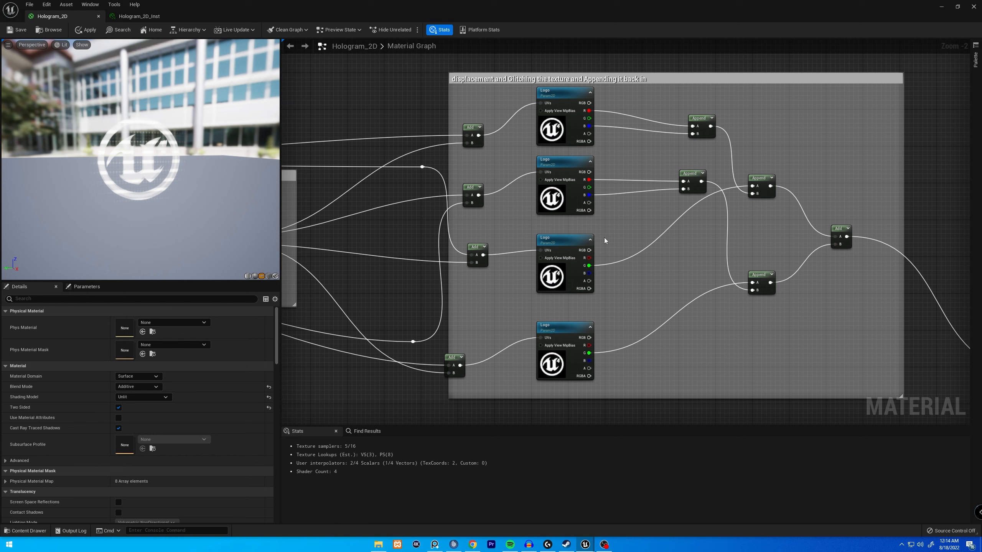
pyautogui.rightClick(834, 237)
pyautogui.click(859, 241)
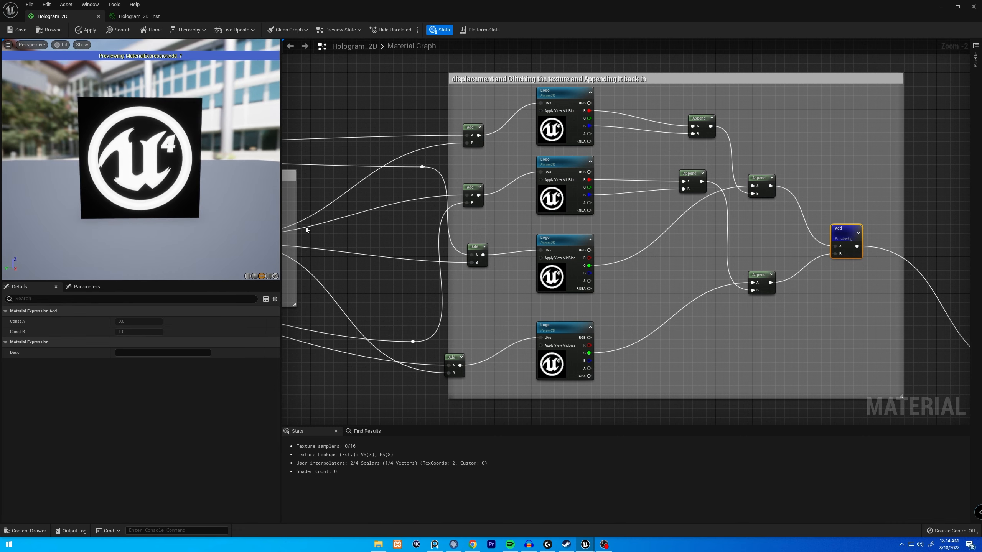
# Step: Open the Glitch function and set the Speed_Displacement parameter's default value to 1500
pyautogui.moveTo(338, 233); pyautogui.dragTo(581, 224, button='right')
pyautogui.doubleClick(459, 223)
pyautogui.moveTo(386, 309); pyautogui.dragTo(602, 251, button='right')
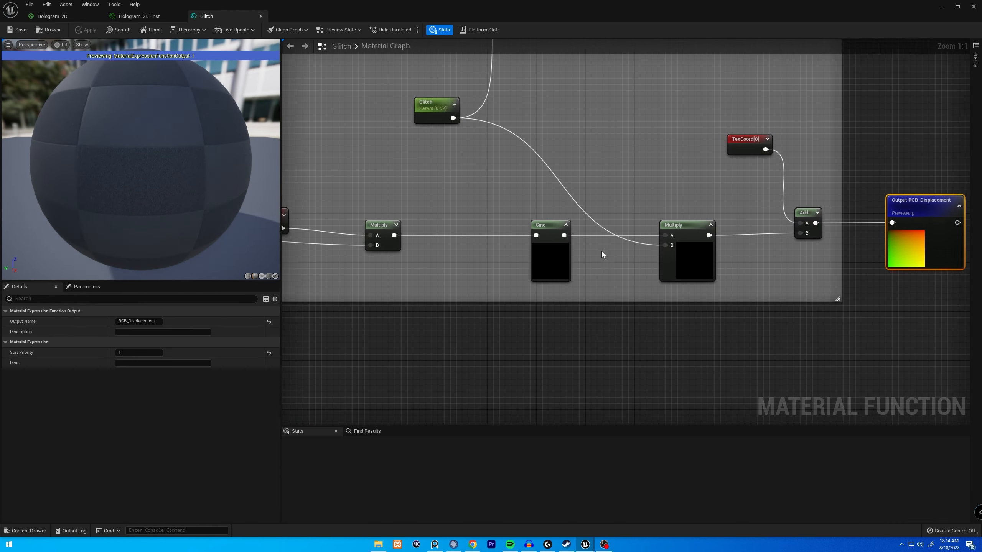
pyautogui.scroll(-5, 580, 271)
pyautogui.scroll(7, 558, 289)
pyautogui.click(458, 297)
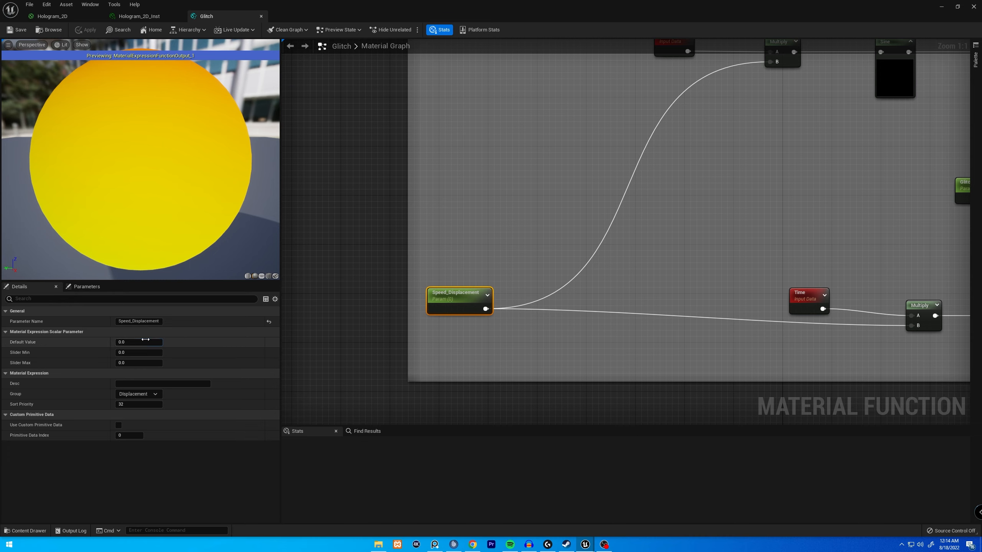
pyautogui.write('1500')
pyautogui.press('Return')
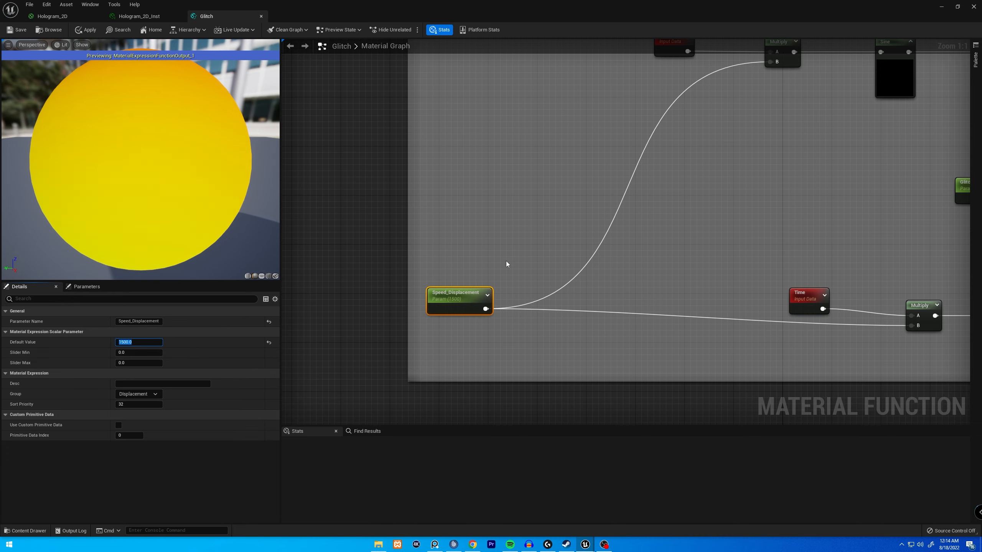
# Step: Set the Glitch parameter's default value to 0.46, save the function, and check the result in the Hologram_2D preview
pyautogui.moveTo(607, 246); pyautogui.dragTo(448, 269, button='right')
pyautogui.scroll(-4, 449, 269)
pyautogui.scroll(3, 505, 239)
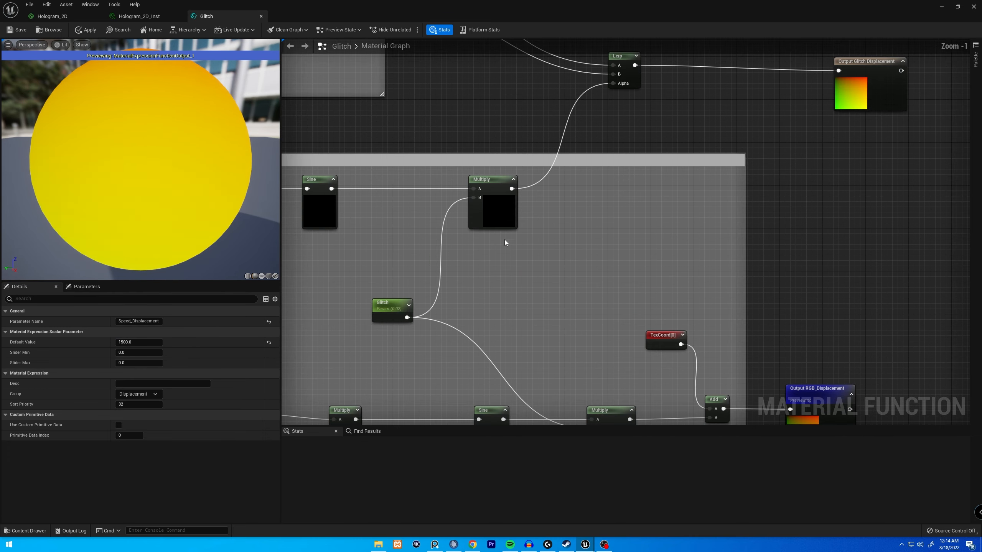
pyautogui.click(387, 305)
pyautogui.moveTo(136, 343); pyautogui.dragTo(160, 343)
pyautogui.click(306, 283)
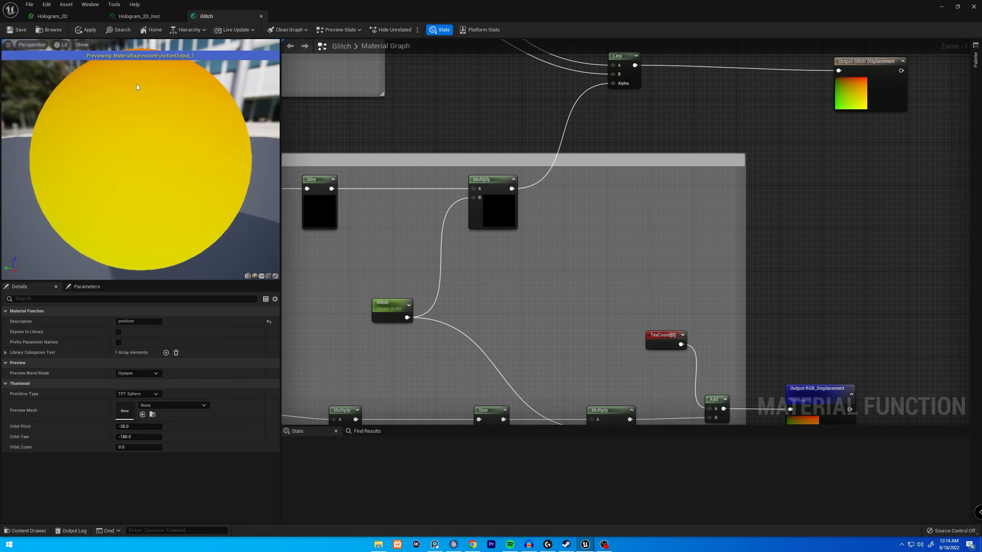
pyautogui.click(22, 32)
pyautogui.click(136, 17)
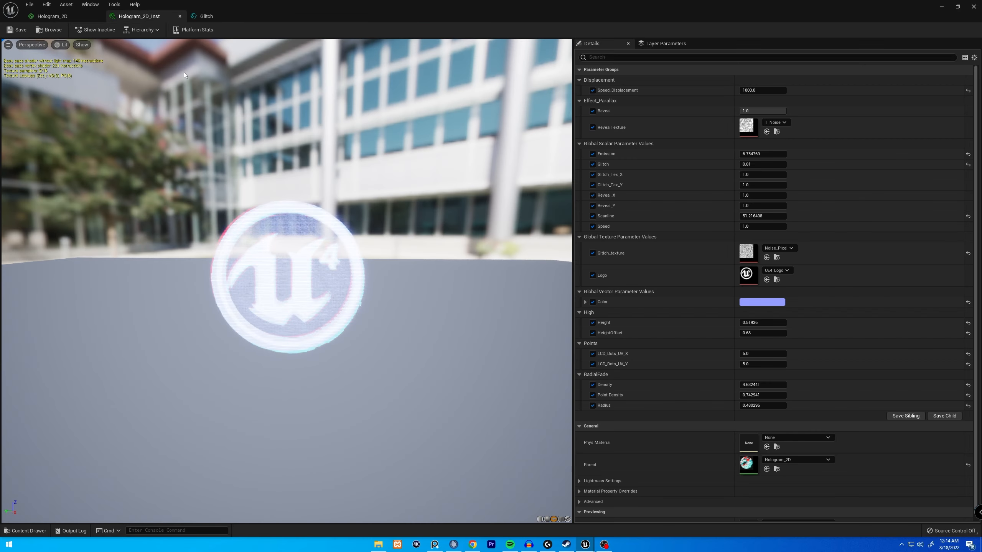
pyautogui.click(98, 14)
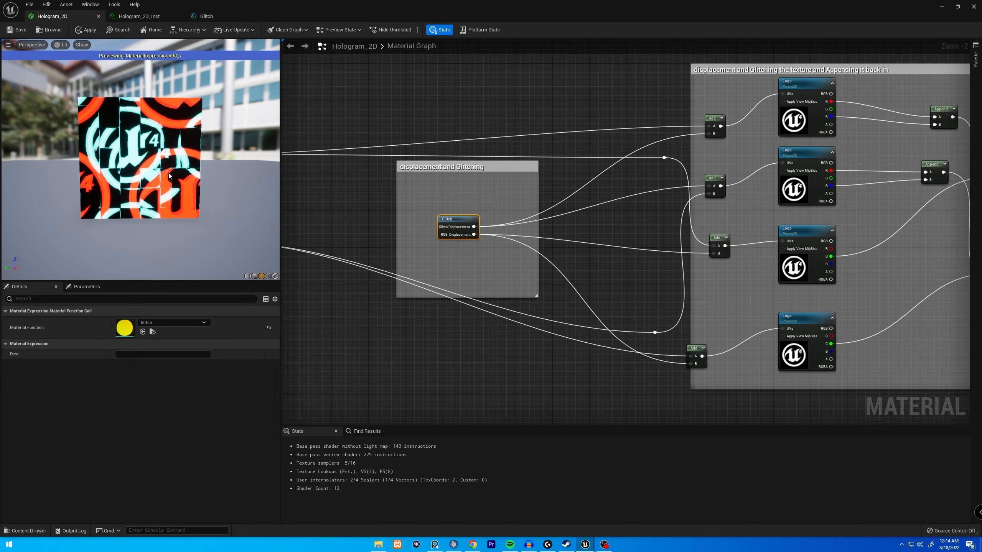
# Step: Reopen the Glitch function and lower the Glitch parameter's default value to 0.1, finally settling on 0.05
pyautogui.doubleClick(458, 228)
pyautogui.click(655, 223)
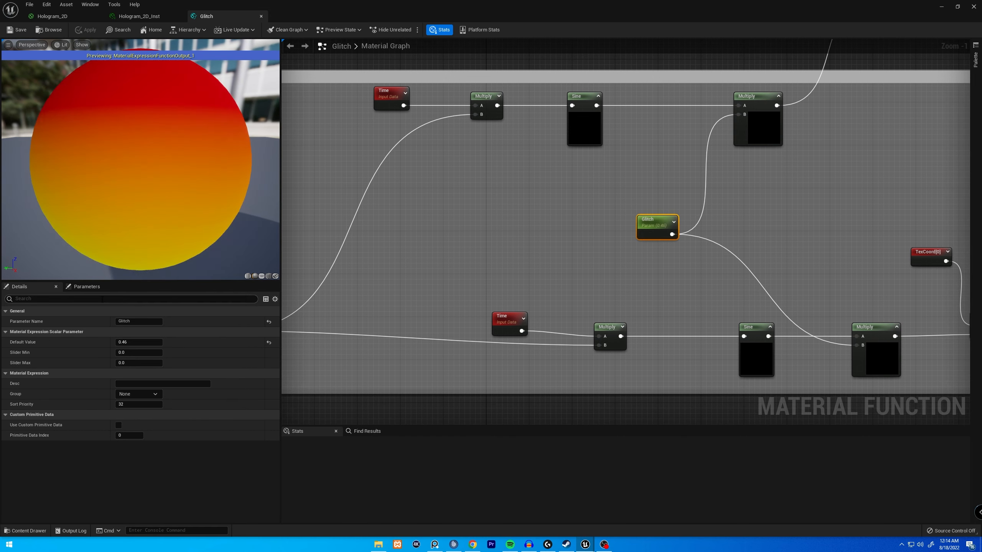
pyautogui.click(137, 343)
pyautogui.write('.1')
pyautogui.press('Return')
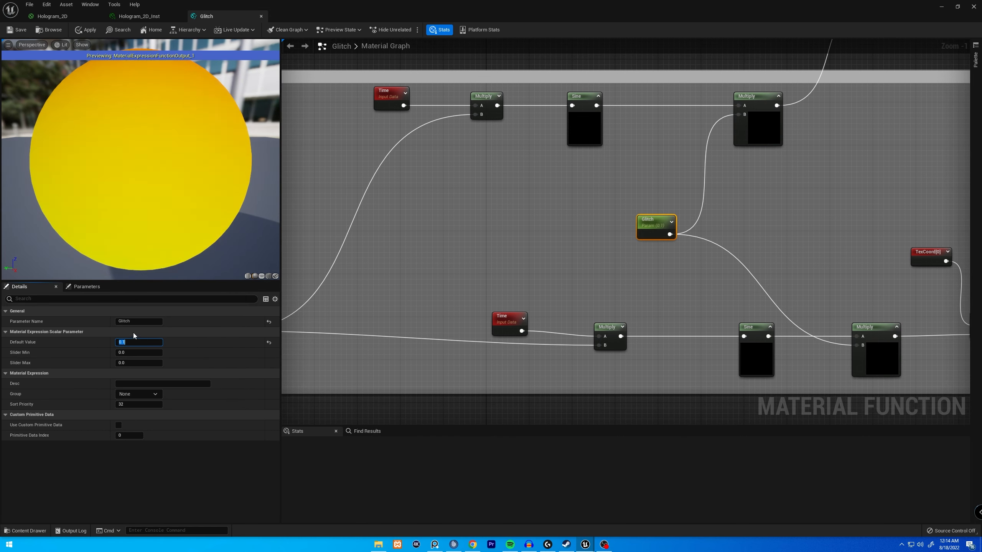
pyautogui.write('05')
pyautogui.press('Return')
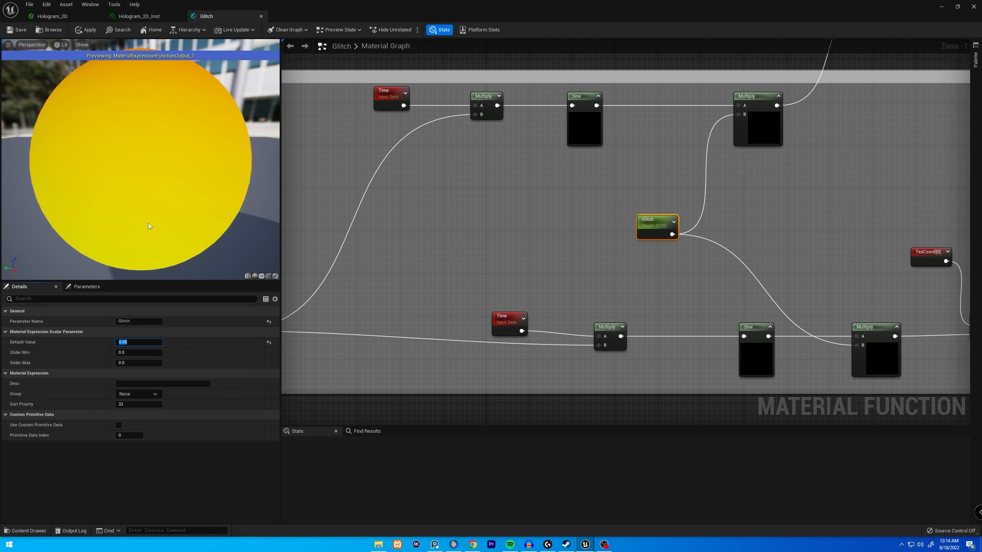
# Step: Return to the Hologram_2D graph and examine how the two Glitch outputs feed the Add nodes driving the logo textures' UVs
pyautogui.click(60, 16)
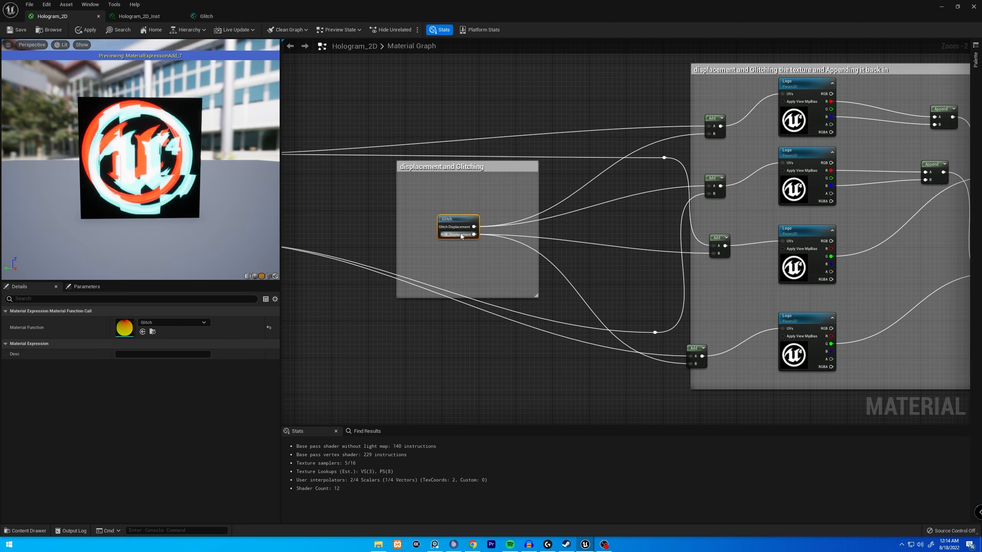
pyautogui.scroll(2, 467, 240)
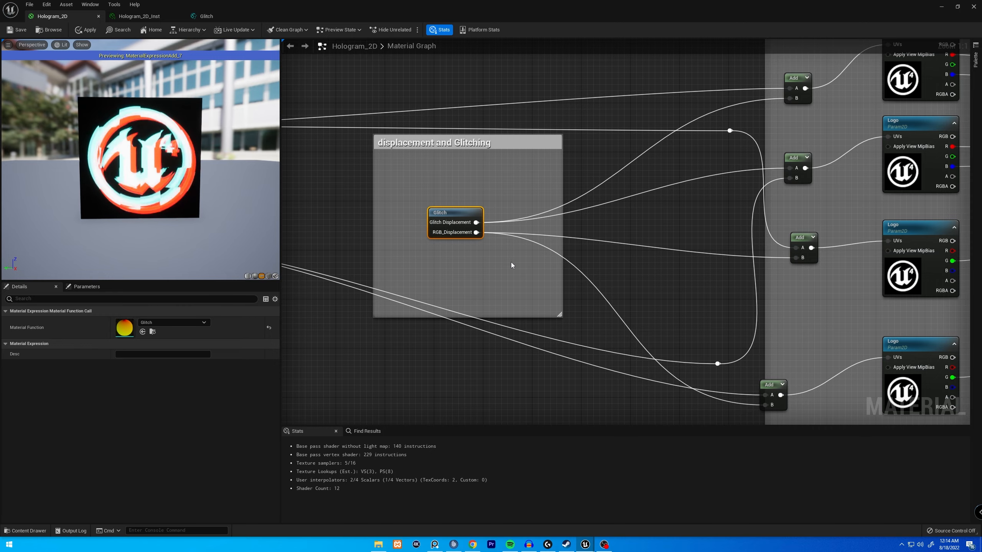
pyautogui.moveTo(511, 263); pyautogui.dragTo(454, 253, button='right')
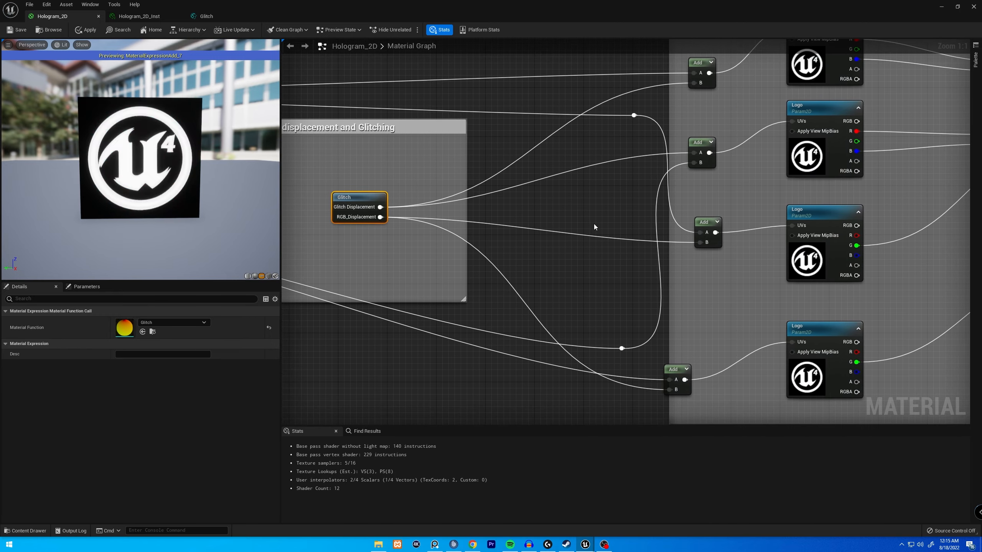
pyautogui.moveTo(594, 224); pyautogui.dragTo(531, 224, button='right')
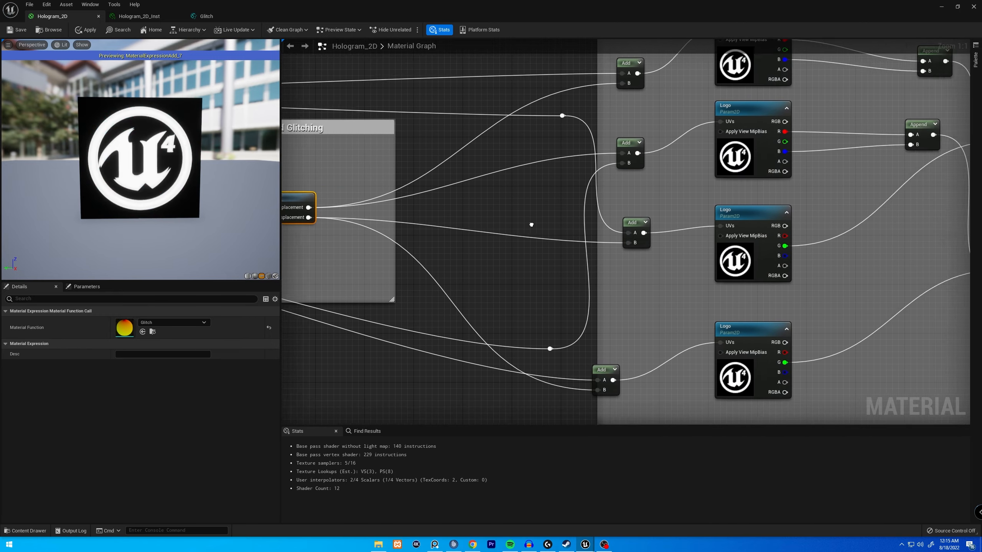
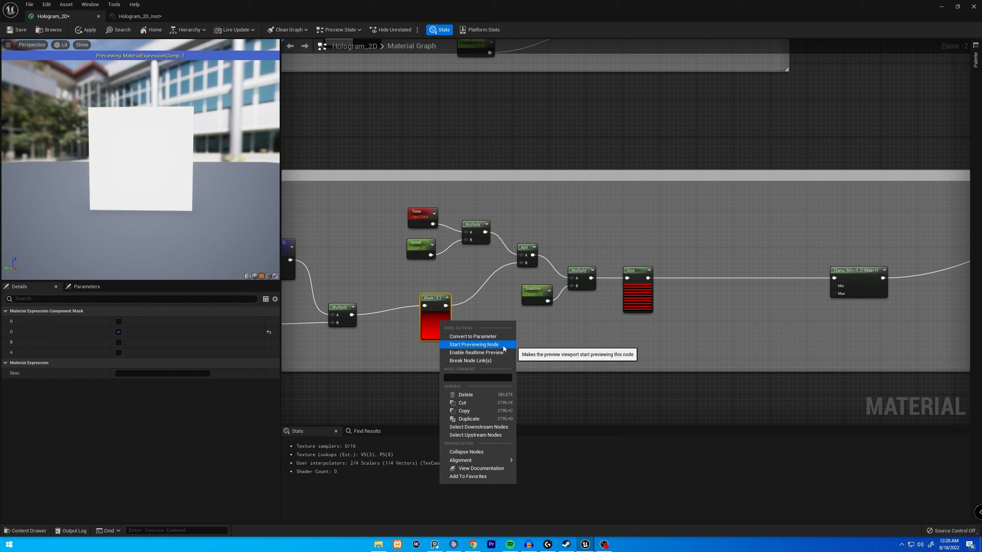
# Step: Inspect the Speed parameter in the Lines section and follow the clamped scanline output to the material's Opacity input
pyautogui.click(481, 294)
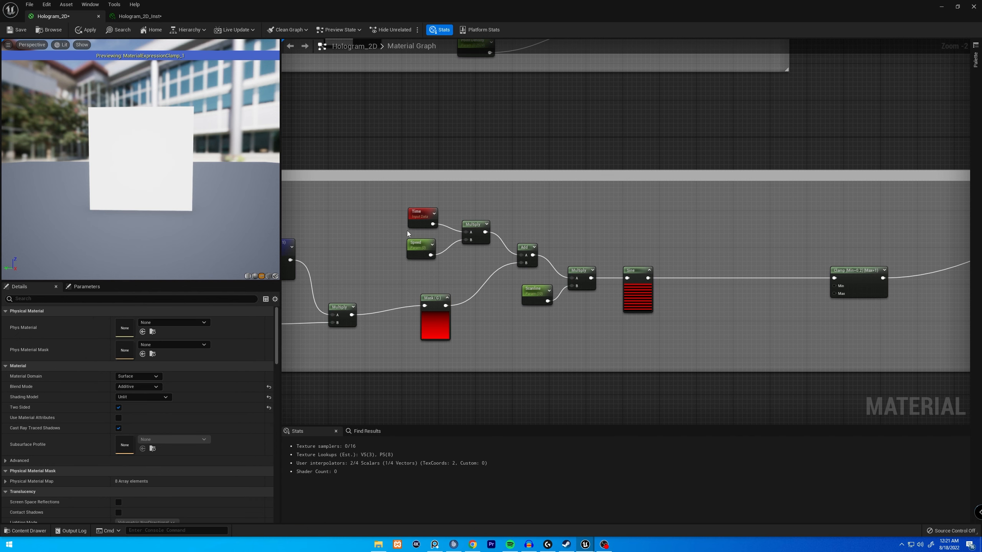
pyautogui.click(412, 253)
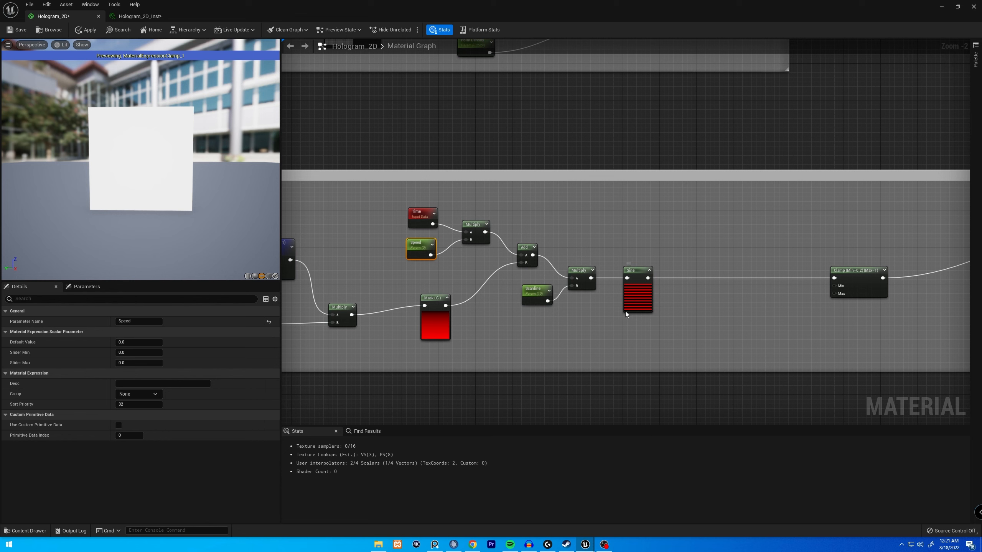
pyautogui.moveTo(719, 312); pyautogui.dragTo(667, 312, button='right')
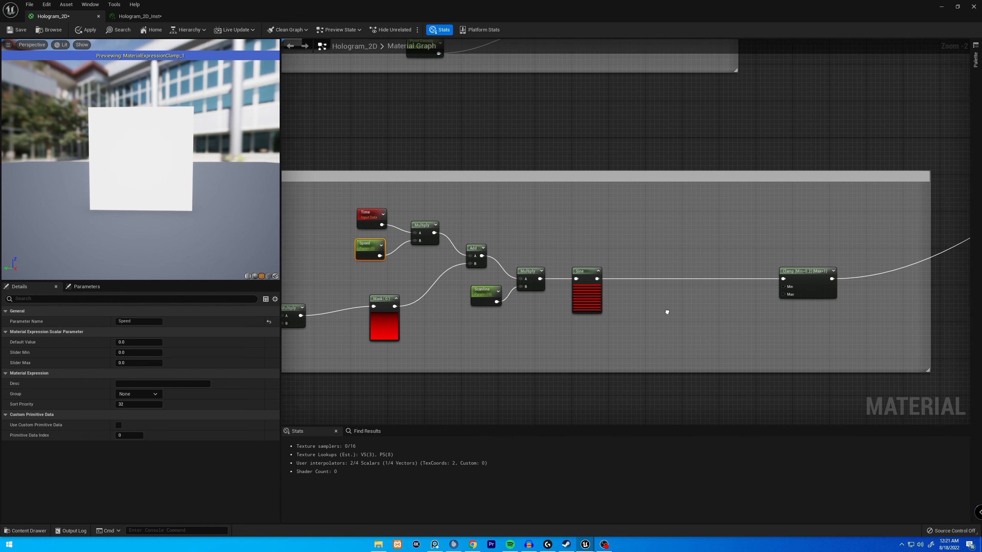
pyautogui.moveTo(905, 299); pyautogui.dragTo(390, 393, button='right')
pyautogui.moveTo(839, 70); pyautogui.dragTo(478, 406, button='right')
pyautogui.moveTo(776, 231); pyautogui.dragTo(659, 291, button='right')
pyautogui.scroll(2, 660, 291)
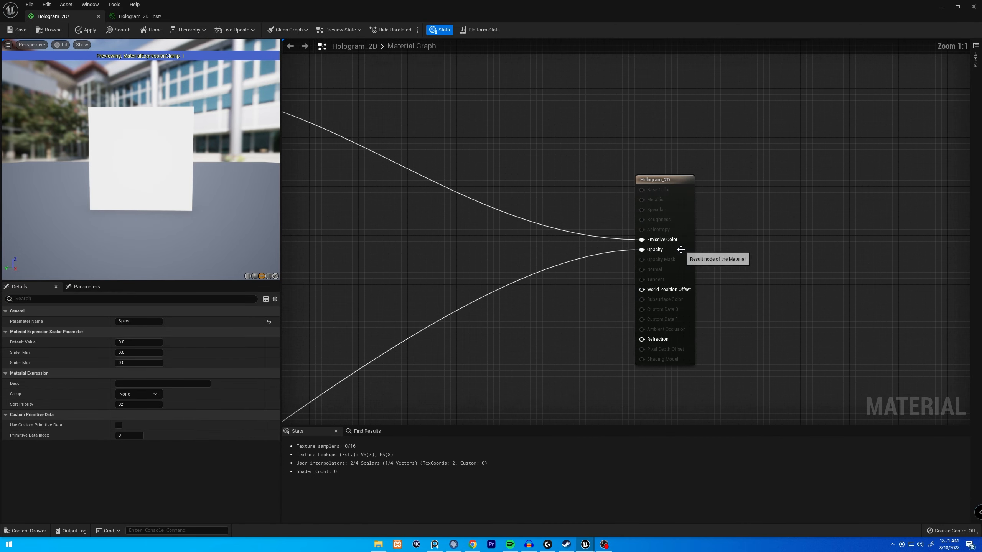
# Step: Try the Translucent blend mode on the Hologram_2D material
pyautogui.click(443, 360)
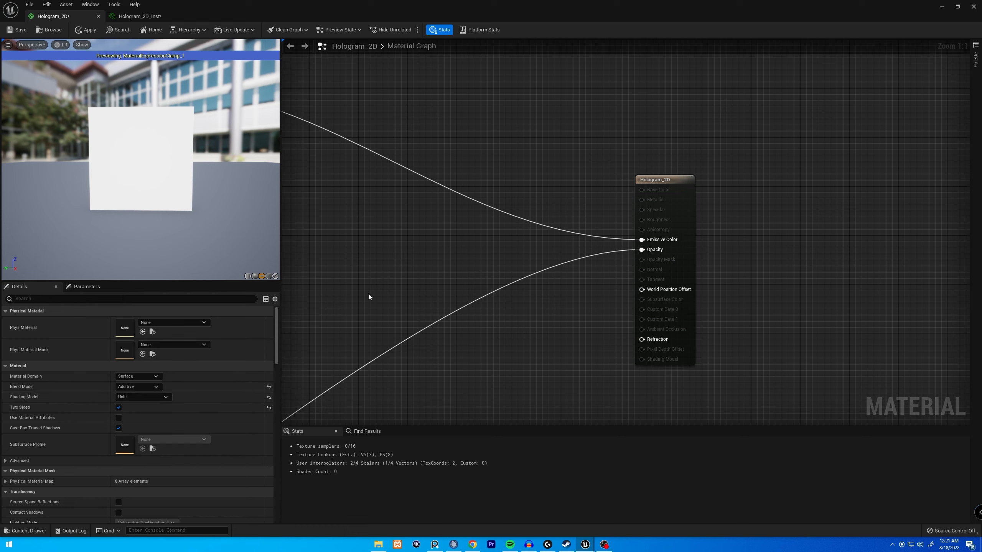
pyautogui.click(146, 385)
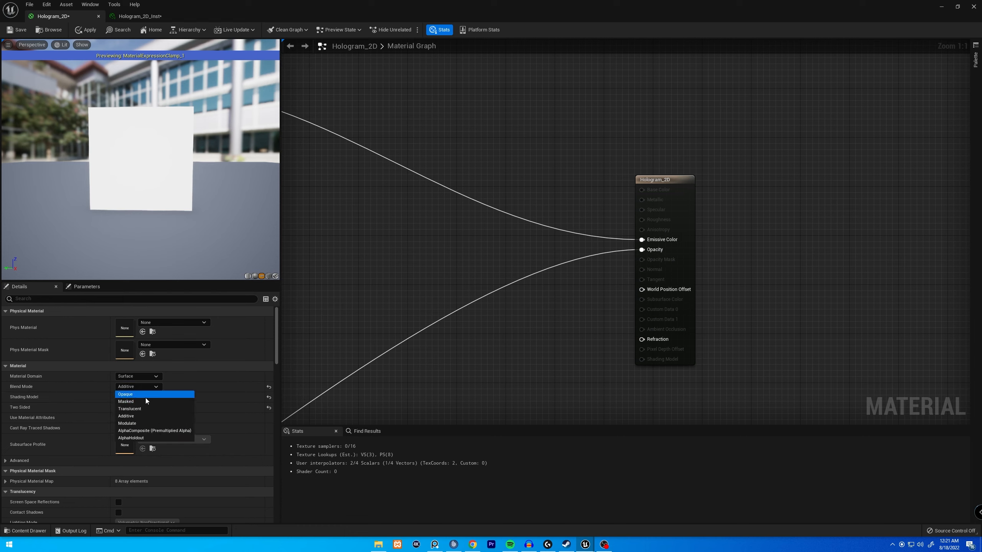
pyautogui.click(141, 409)
# Step: Stop previewing the Clamp node in the Lines section and examine the full material on the preview plane up close
pyautogui.moveTo(367, 311); pyautogui.dragTo(581, 254, button='right')
pyautogui.scroll(-5, 376, 285)
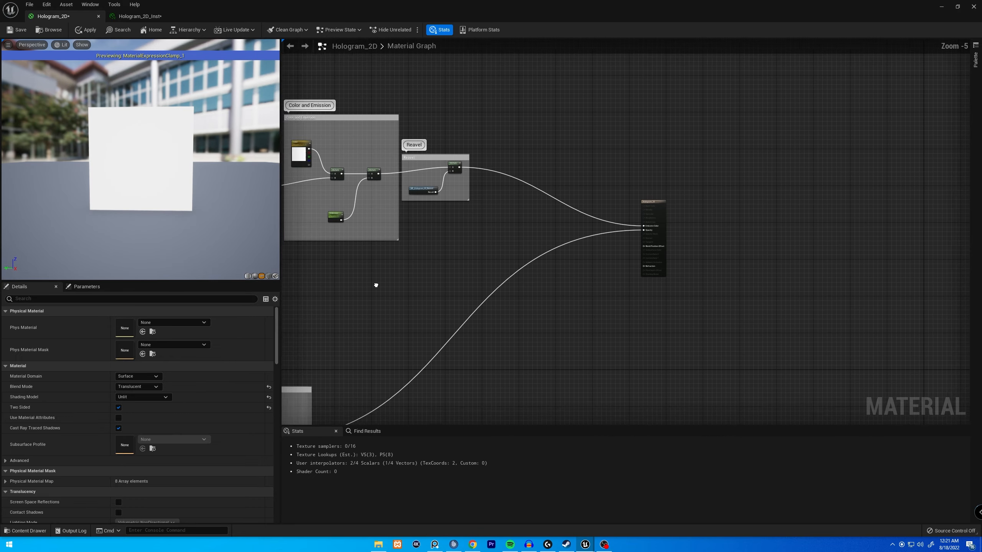
pyautogui.moveTo(376, 286); pyautogui.dragTo(588, 188, button='right')
pyautogui.moveTo(491, 228); pyautogui.dragTo(842, 184, button='right')
pyautogui.rightClick(516, 286)
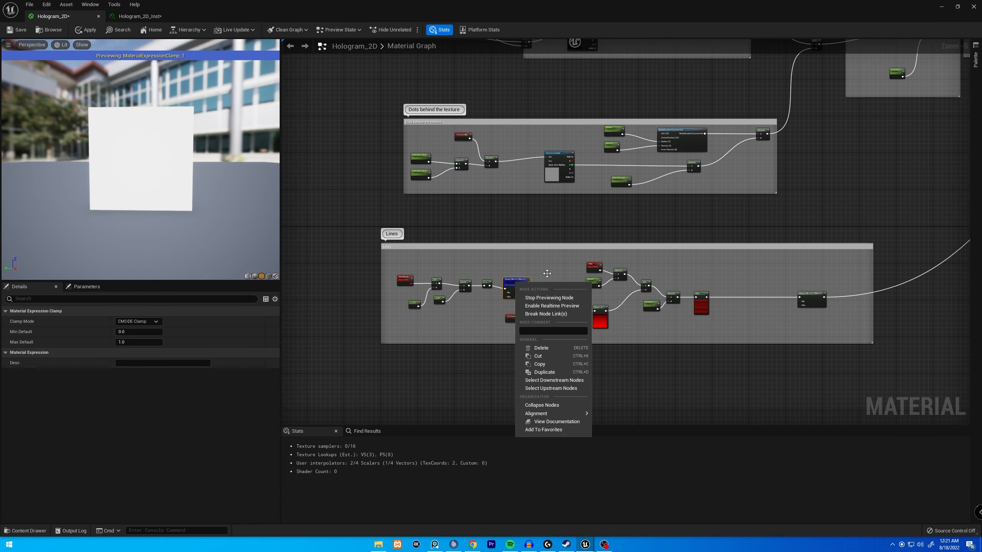
pyautogui.click(568, 298)
pyautogui.moveTo(715, 226); pyautogui.dragTo(426, 281, button='right')
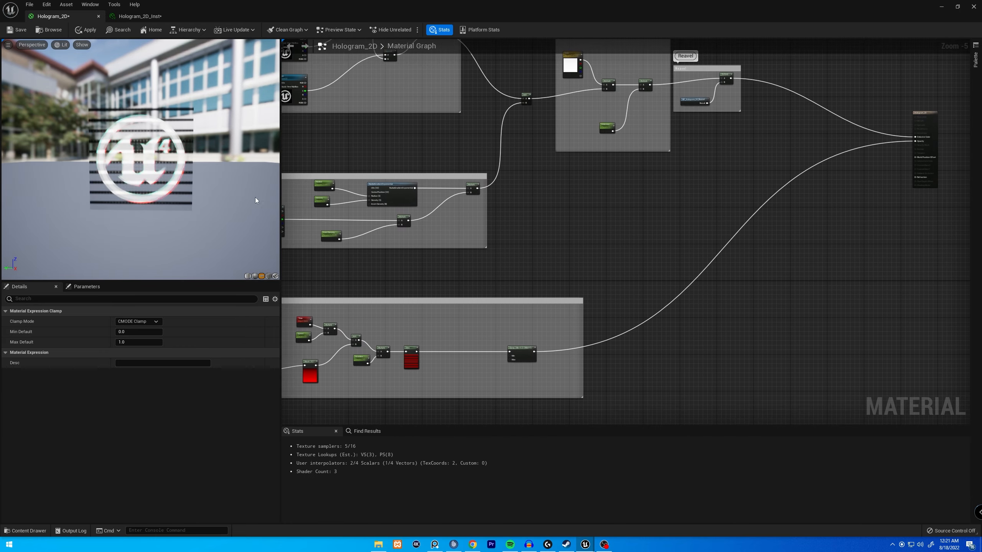
pyautogui.scroll(5, 193, 180)
pyautogui.scroll(-1, 193, 179)
pyautogui.scroll(-3, 170, 202)
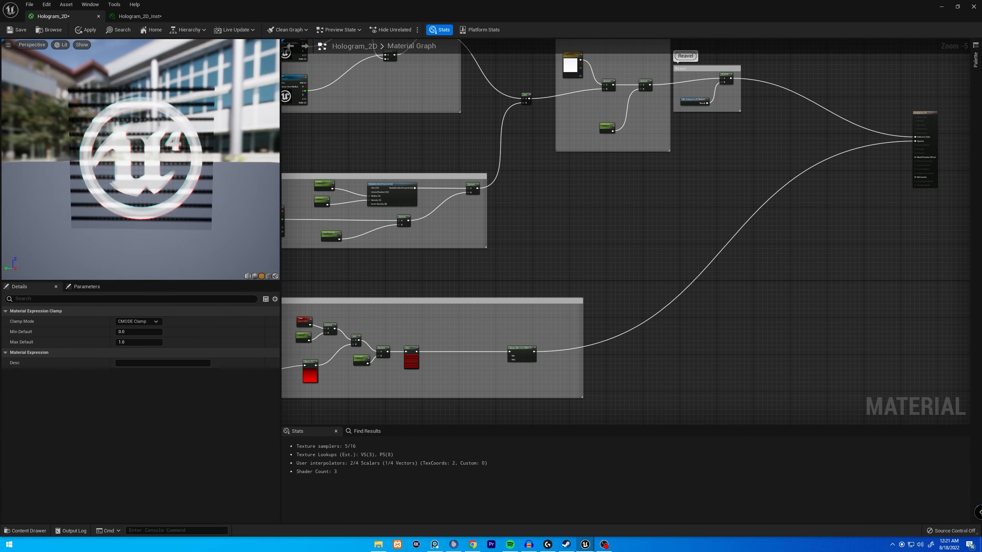
# Step: Set the material's Blend Mode back to Additive
pyautogui.click(562, 241)
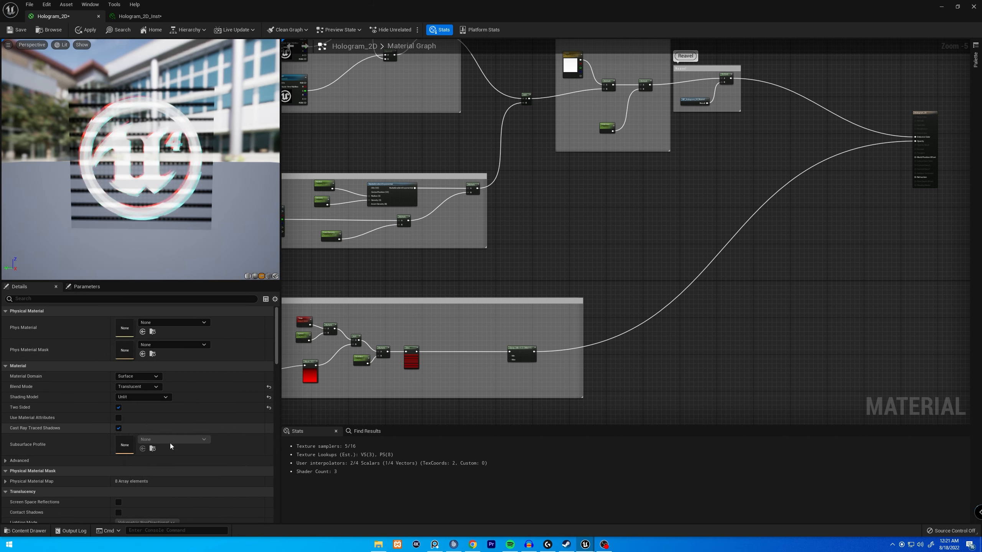
pyautogui.click(138, 386)
pyautogui.click(147, 416)
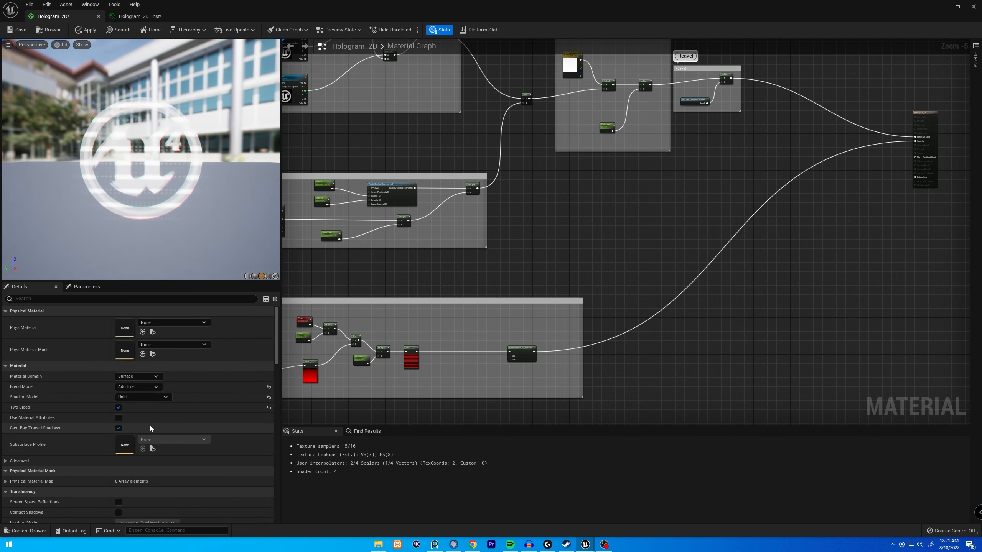
# Step: Try the Default Lit shading model on the Hologram_2D material
pyautogui.click(140, 399)
pyautogui.click(139, 412)
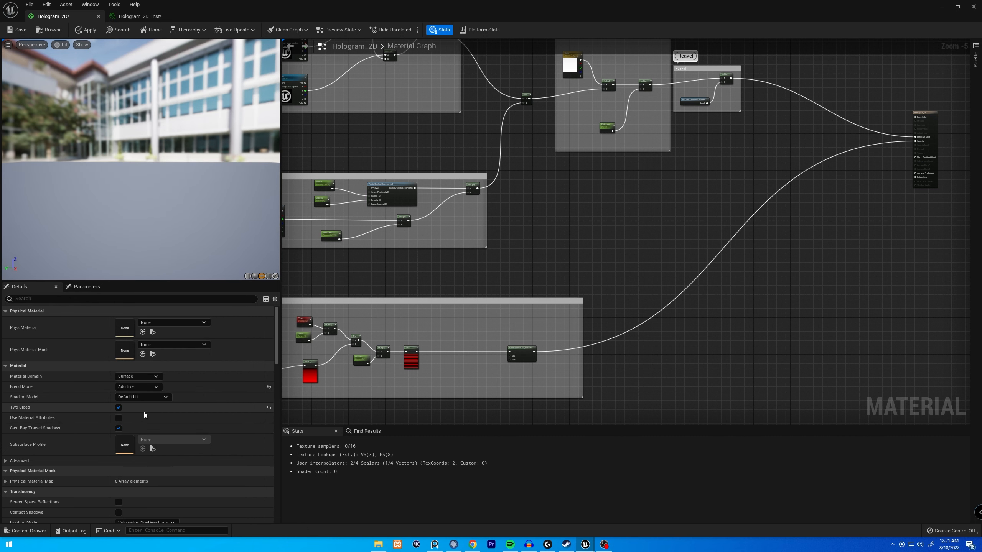
# Step: Set the Shading Model back to Unlit, apply the material, and open the Hologram_2D_Inst material instance
pyautogui.click(150, 398)
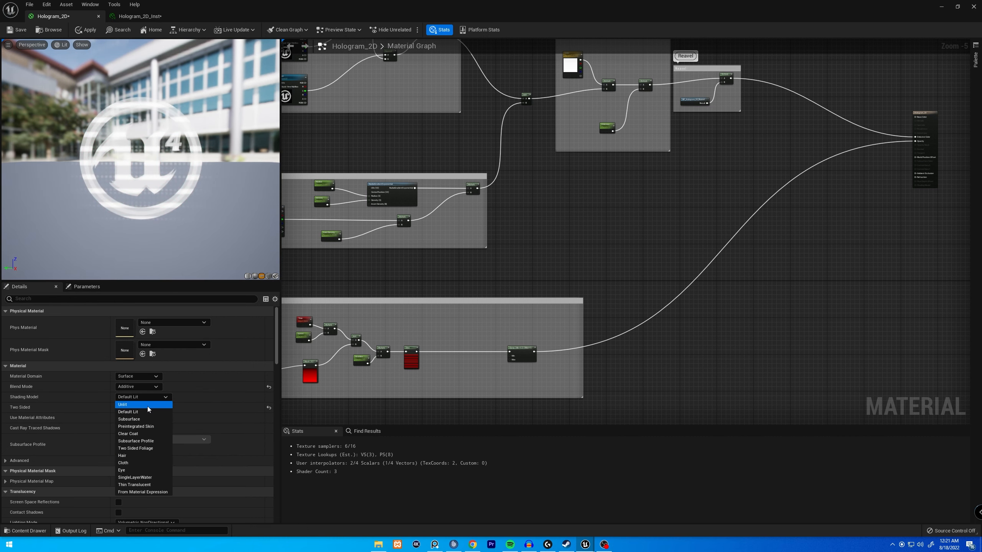
pyautogui.click(147, 407)
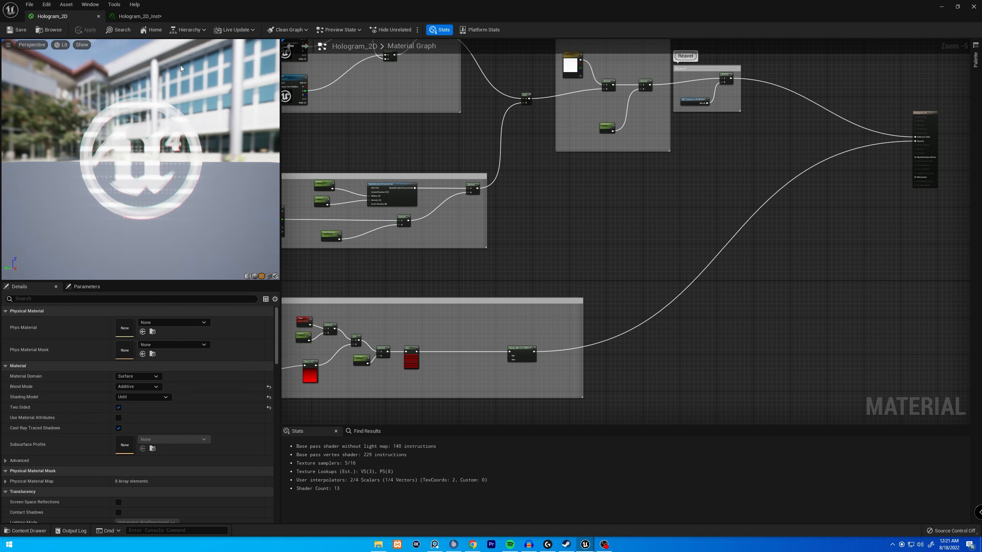
pyautogui.click(140, 17)
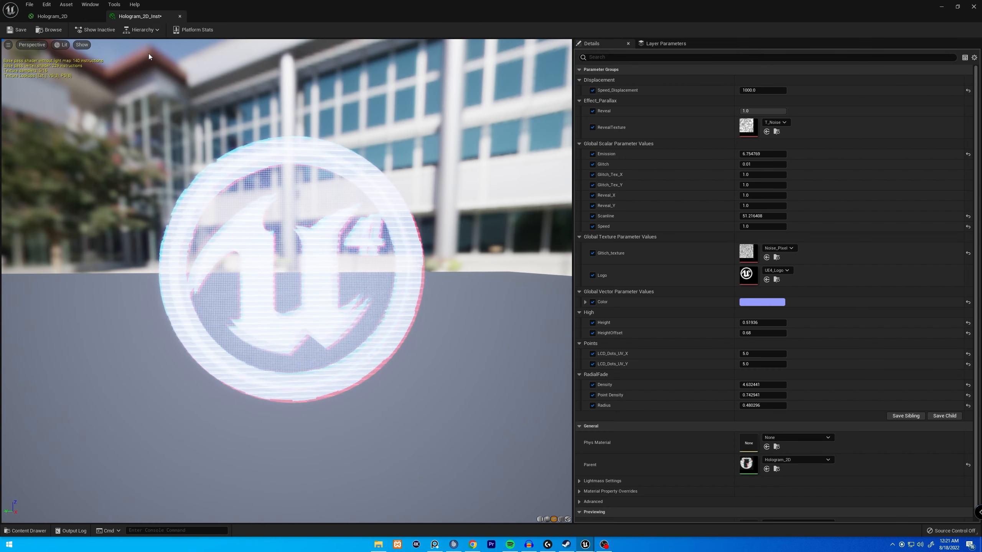
# Step: Lower Emission to about 4.5 and set Glitch to 0.002 on the Hologram_2D_Inst material instance
pyautogui.moveTo(312, 178); pyautogui.dragTo(336, 112)
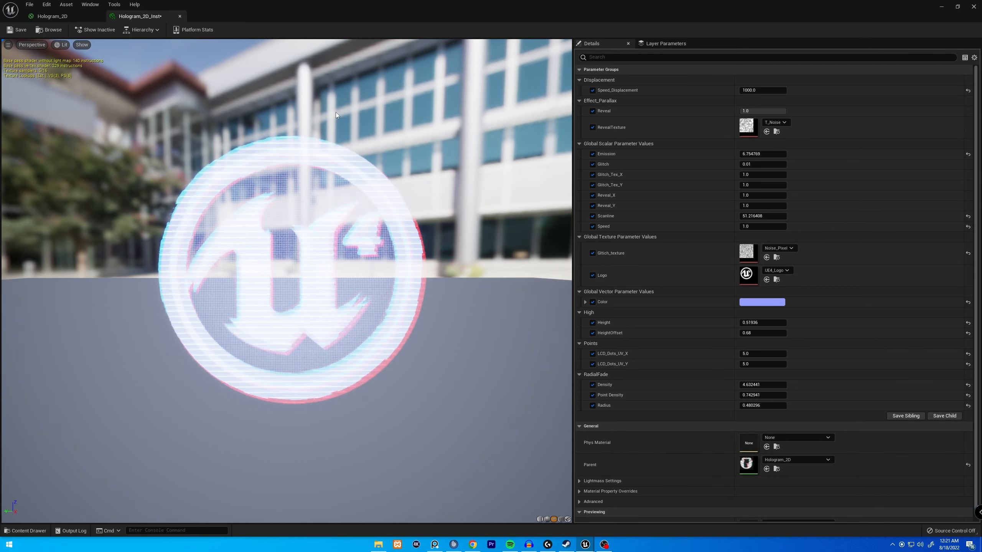
pyautogui.moveTo(758, 111); pyautogui.dragTo(796, 110)
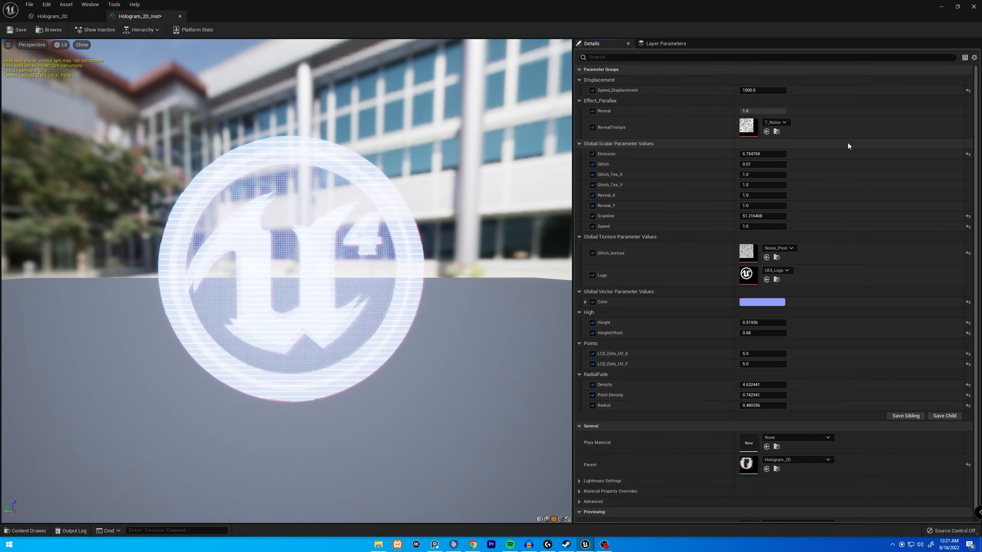
pyautogui.moveTo(764, 154); pyautogui.dragTo(774, 177)
pyautogui.click(752, 165)
pyautogui.write('0.002')
pyautogui.press('Return')
# Step: Try Glitch_Tex_X at about -2.66 and Glitch_Tex_Y at about 1.5 with Reveal lowered to 0.808
pyautogui.click(774, 177)
pyautogui.moveTo(777, 112); pyautogui.dragTo(768, 111)
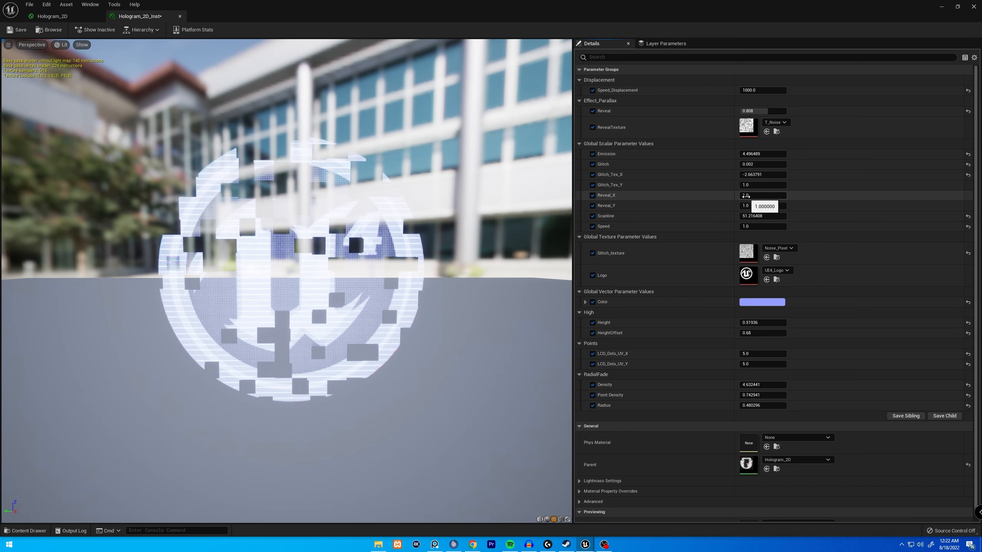
pyautogui.moveTo(754, 185); pyautogui.dragTo(778, 185)
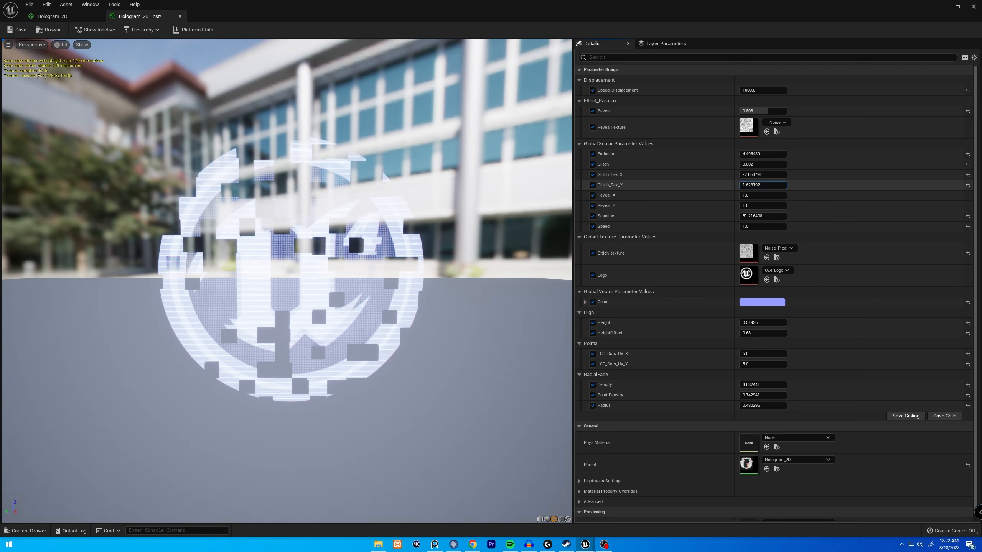
# Step: Set the Glitch_Tex_X and Glitch_Tex_Y parameters back to 1
pyautogui.click(758, 187)
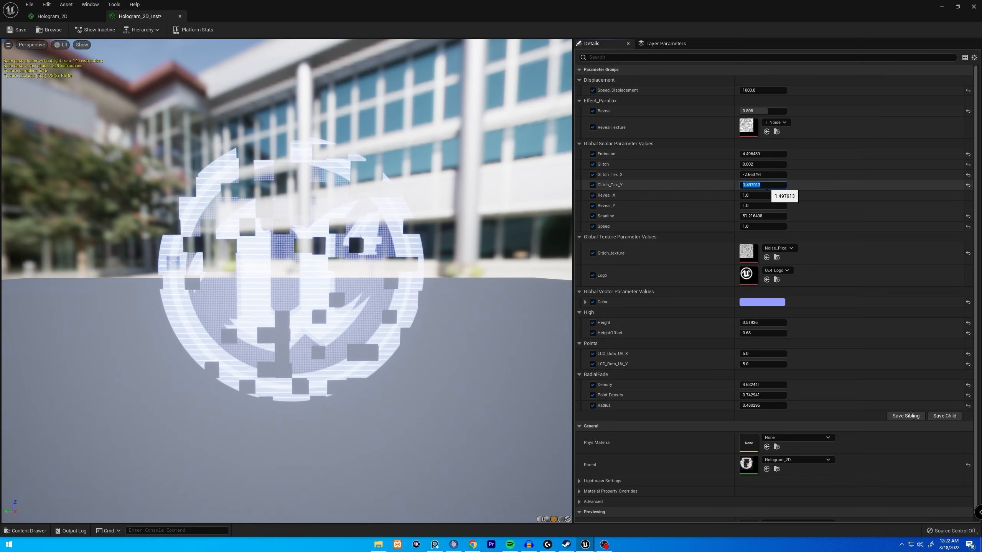
pyautogui.write('1')
pyautogui.press('Return')
pyautogui.click(757, 175)
pyautogui.write('1')
pyautogui.press('Return')
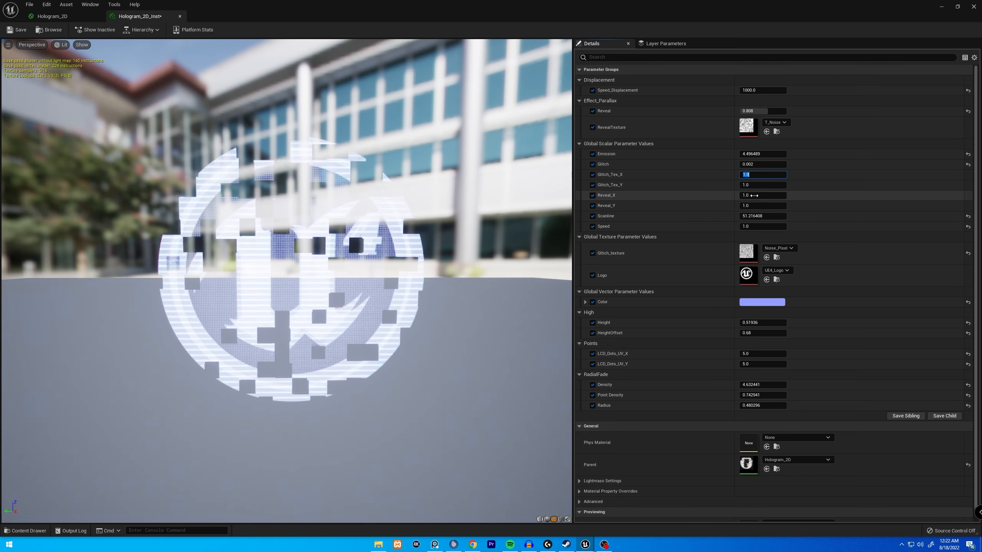
pyautogui.click(747, 185)
pyautogui.write('0')
pyautogui.press('Return')
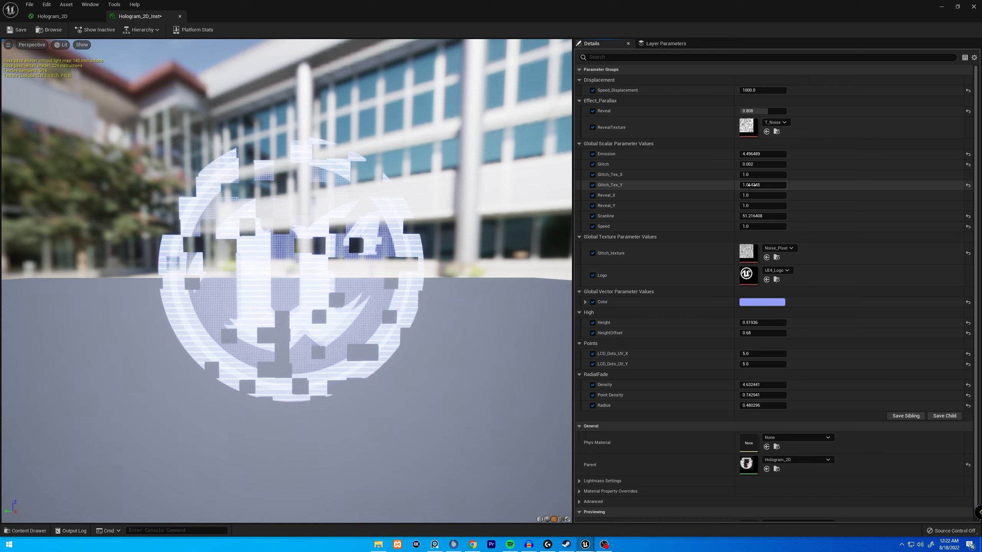
pyautogui.write('1')
pyautogui.press('Return')
# Step: Set Reveal_X to 0.25 and lower Reveal_Y to about 0.11 to stretch the reveal noise pattern
pyautogui.moveTo(748, 195)
pyautogui.mouseDown()
pyautogui.moveTo(758, 195)
pyautogui.moveTo(744, 196)
pyautogui.mouseUp()
pyautogui.click(757, 197)
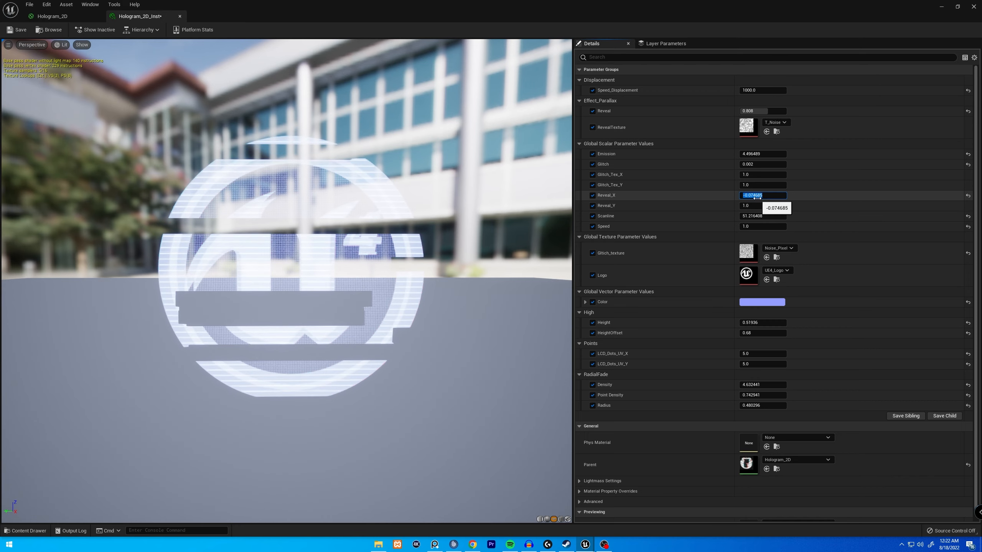
pyautogui.write('0.25')
pyautogui.press('Return')
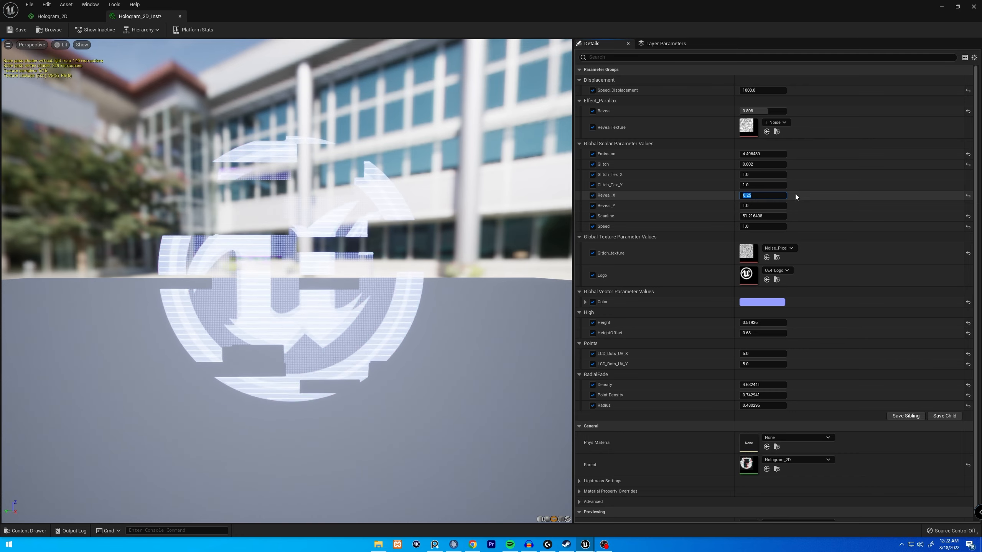
pyautogui.moveTo(763, 204)
pyautogui.mouseDown()
pyautogui.moveTo(775, 205)
pyautogui.moveTo(753, 205)
pyautogui.moveTo(764, 203)
pyautogui.mouseUp()
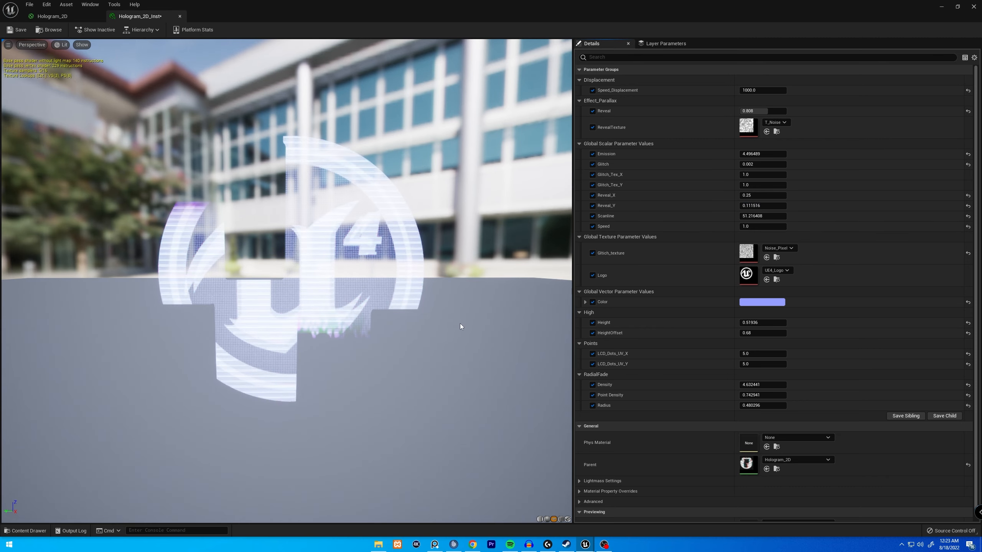
# Step: Raise Glitch to 0.034 and bring Reveal up to 1 so the whole logo is revealed
pyautogui.moveTo(755, 165); pyautogui.dragTo(755, 165)
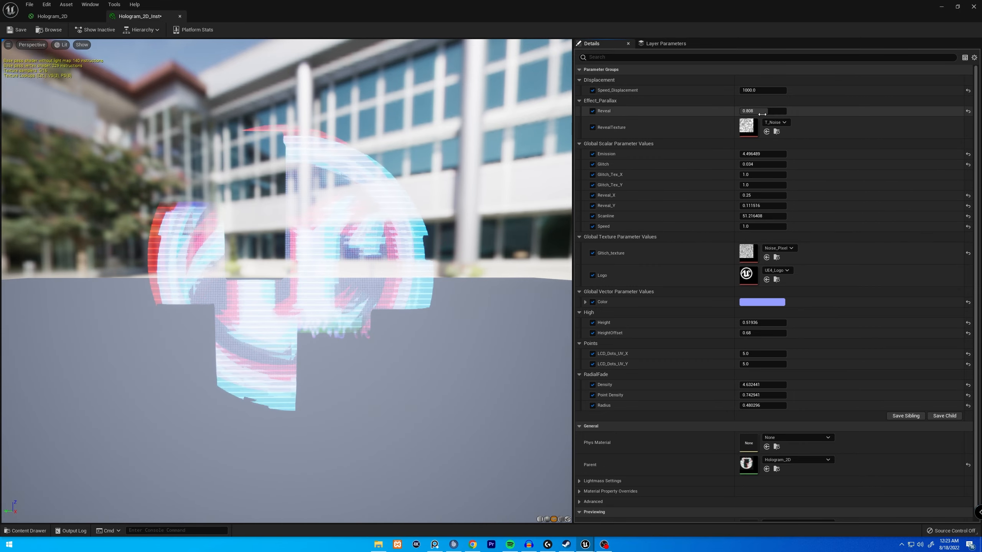
pyautogui.moveTo(754, 111); pyautogui.dragTo(787, 111)
# Step: Lower Scanline to about 37.18 and set Glitch to 0
pyautogui.moveTo(762, 216); pyautogui.dragTo(752, 216)
pyautogui.click(754, 165)
pyautogui.write('0')
pyautogui.press('Return')
# Step: Set HeightOffset and Height to 0 and check the flattened logo from different angles
pyautogui.moveTo(750, 333); pyautogui.dragTo(736, 333)
pyautogui.click(772, 335)
pyautogui.write('0')
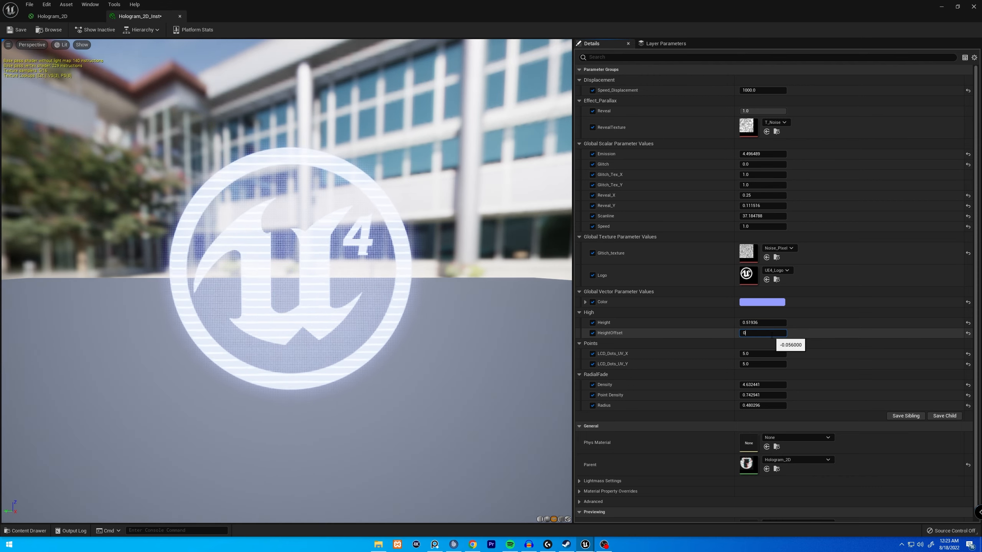
pyautogui.press('Return')
pyautogui.click(759, 324)
pyautogui.write('0')
pyautogui.press('Return')
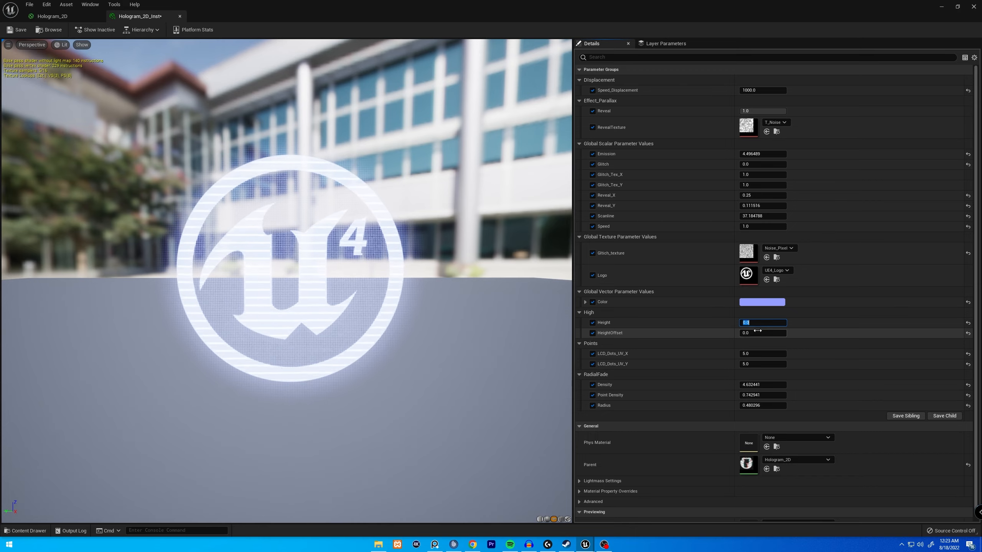
pyautogui.moveTo(418, 309); pyautogui.dragTo(376, 304)
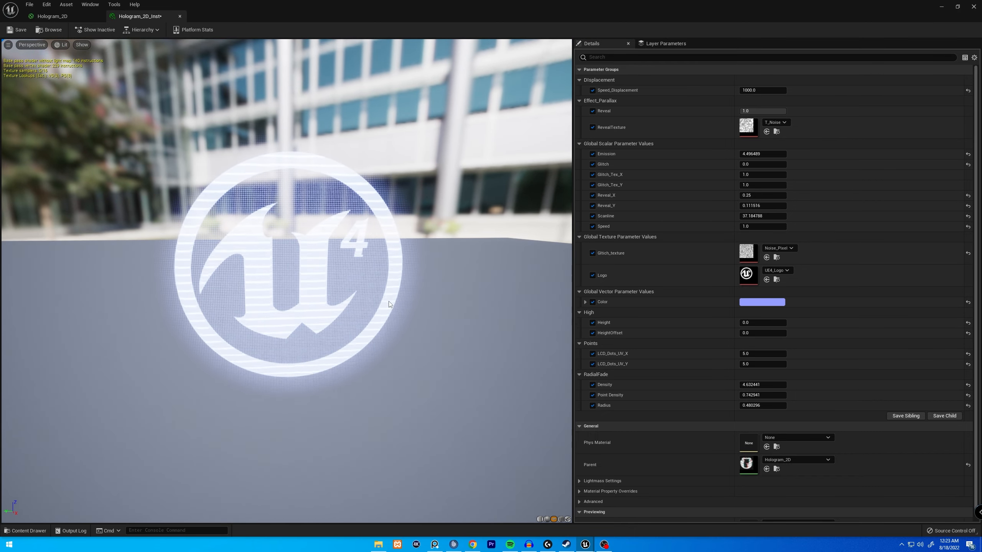
pyautogui.moveTo(387, 309); pyautogui.dragTo(425, 286)
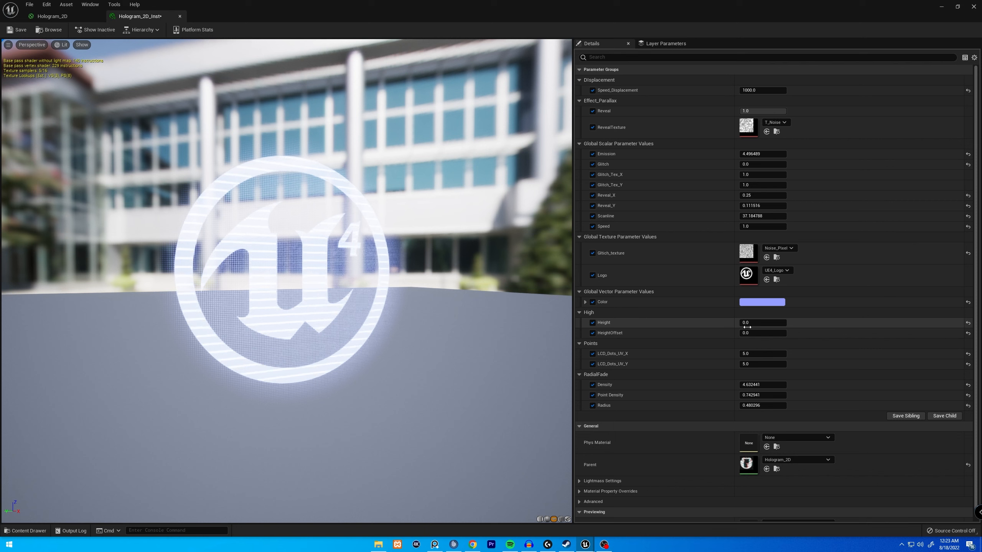
# Step: Reset Height and HeightOffset to their defaults, then adjust them to 0.12 and about 0.63 for the parallax depth
pyautogui.click(969, 323)
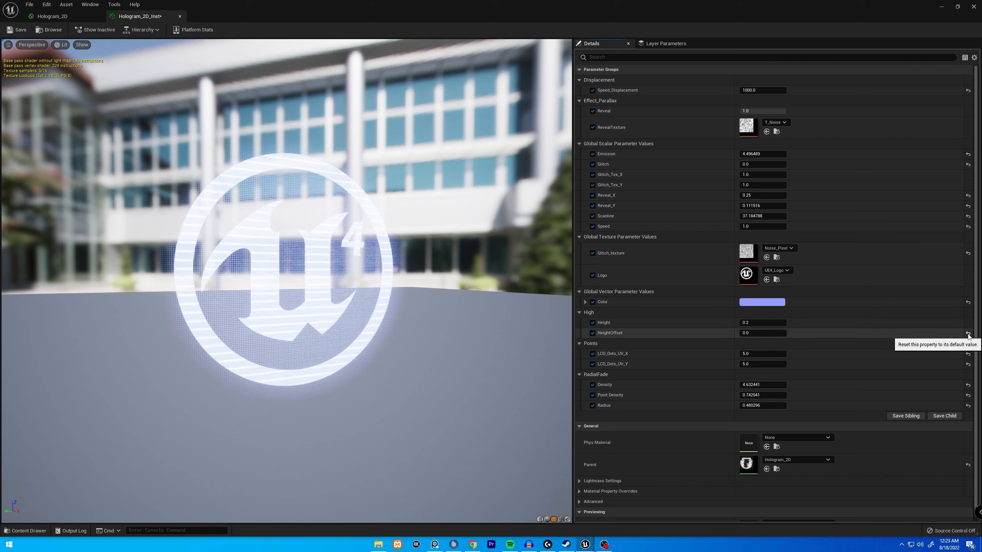
pyautogui.click(968, 333)
pyautogui.moveTo(763, 324)
pyautogui.mouseDown()
pyautogui.moveTo(750, 333)
pyautogui.moveTo(760, 333)
pyautogui.mouseUp()
pyautogui.moveTo(487, 308)
pyautogui.mouseDown()
pyautogui.moveTo(538, 313)
pyautogui.moveTo(518, 348)
pyautogui.moveTo(486, 308)
pyautogui.mouseUp()
# Step: Set Glitch to 0.01 after trying a stronger displacement, and reset Emission to its default value
pyautogui.moveTo(765, 167); pyautogui.dragTo(764, 167)
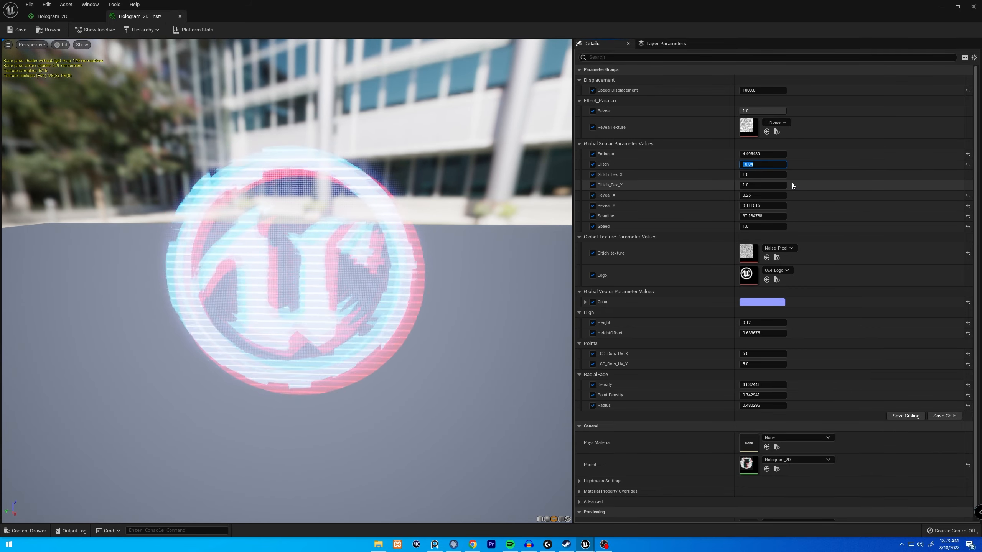
pyautogui.write('.01')
pyautogui.press('Return')
pyautogui.click(968, 154)
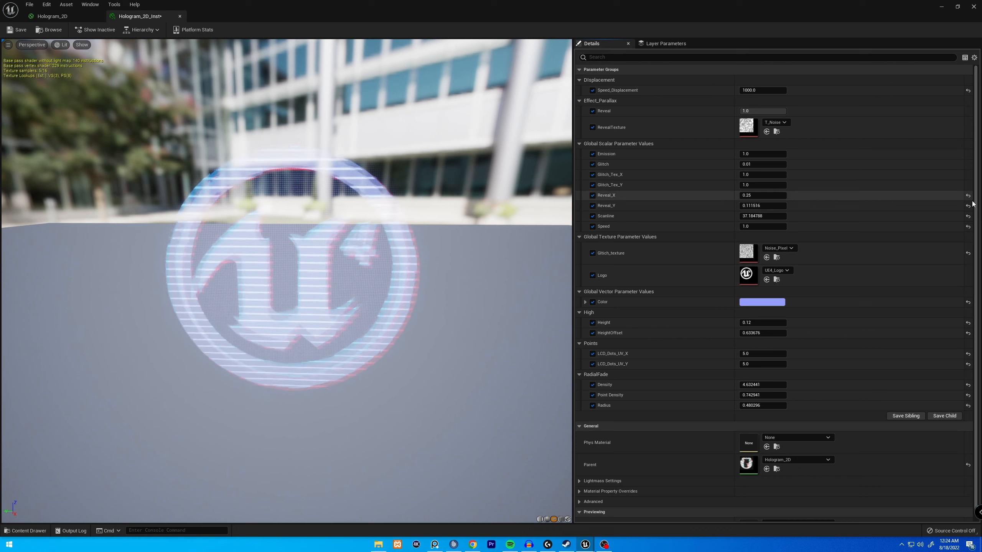